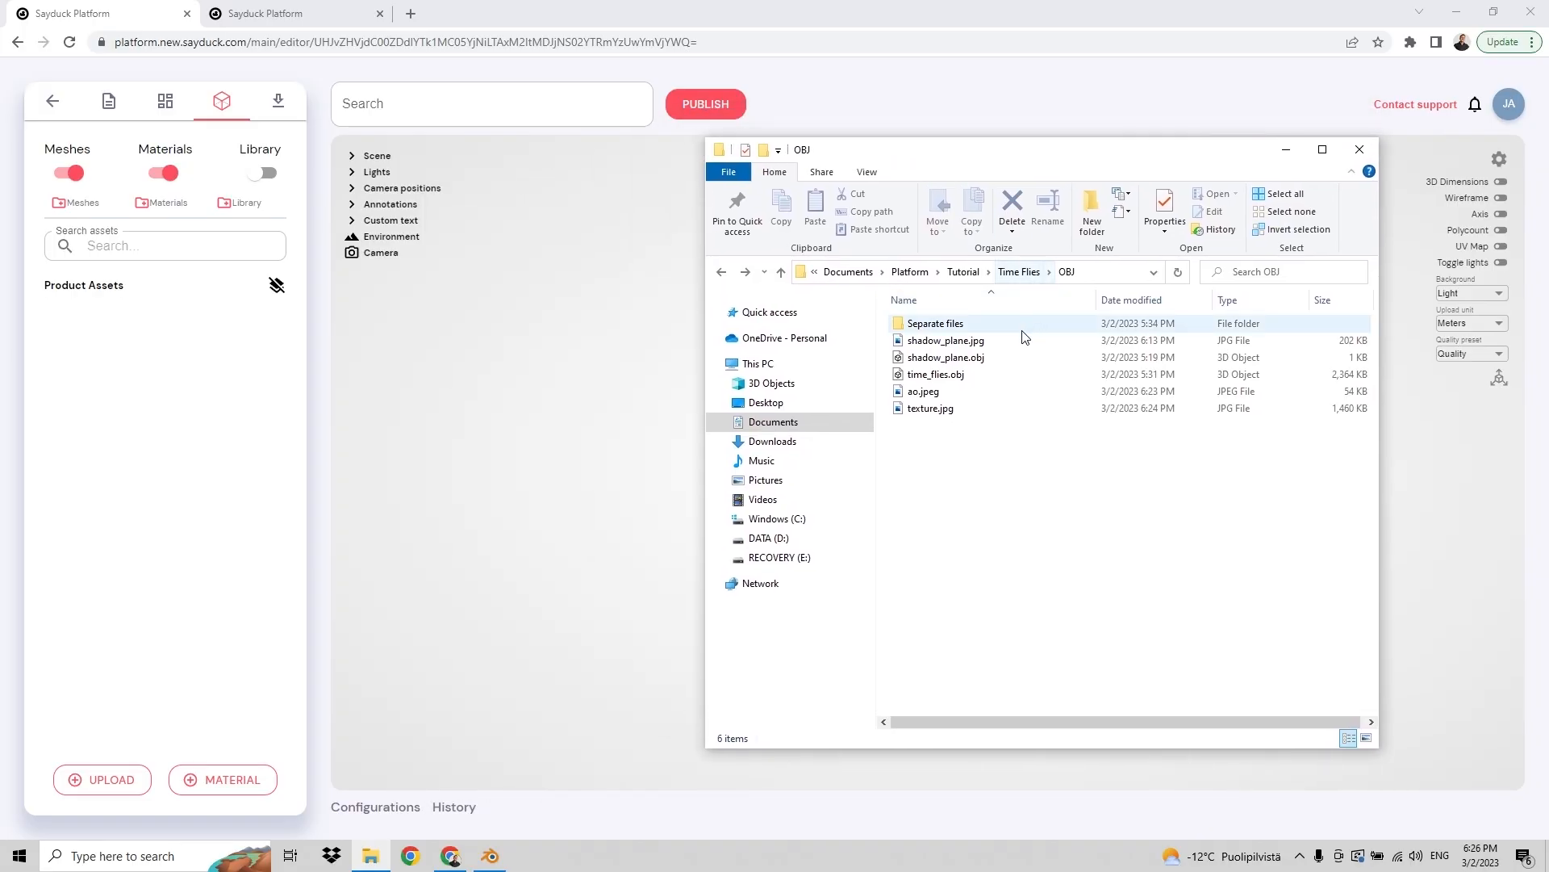
Step: Upload time_flies.obj from the OBJ folder into the product editor
click(956, 381)
drag(956, 381, 557, 406)
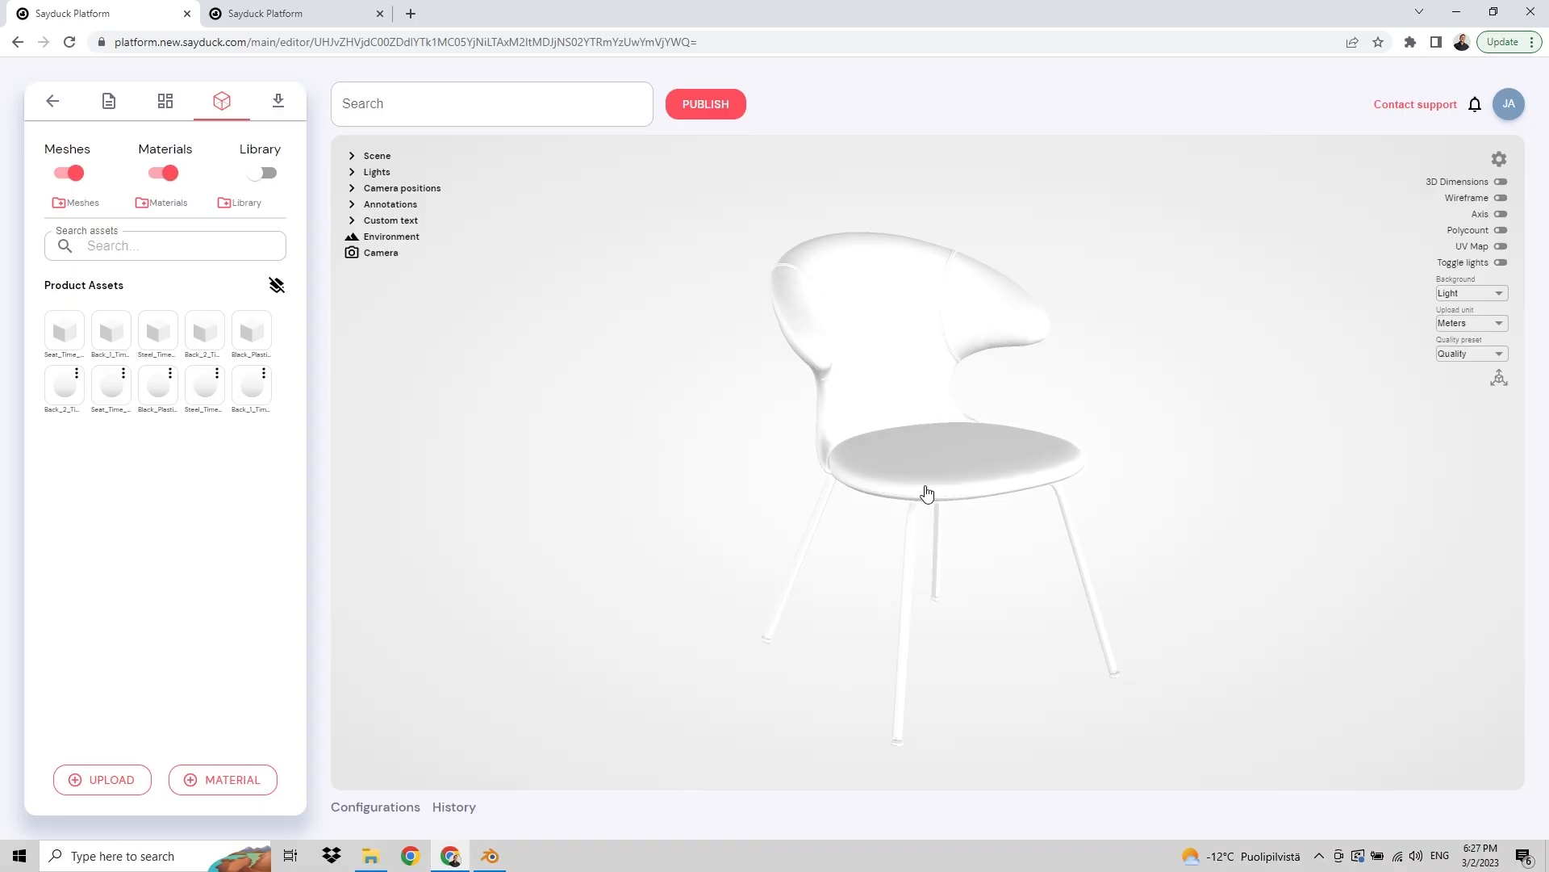
Step: Open the seat's material and set its base colour to red #EF1313
click(927, 494)
click(1404, 466)
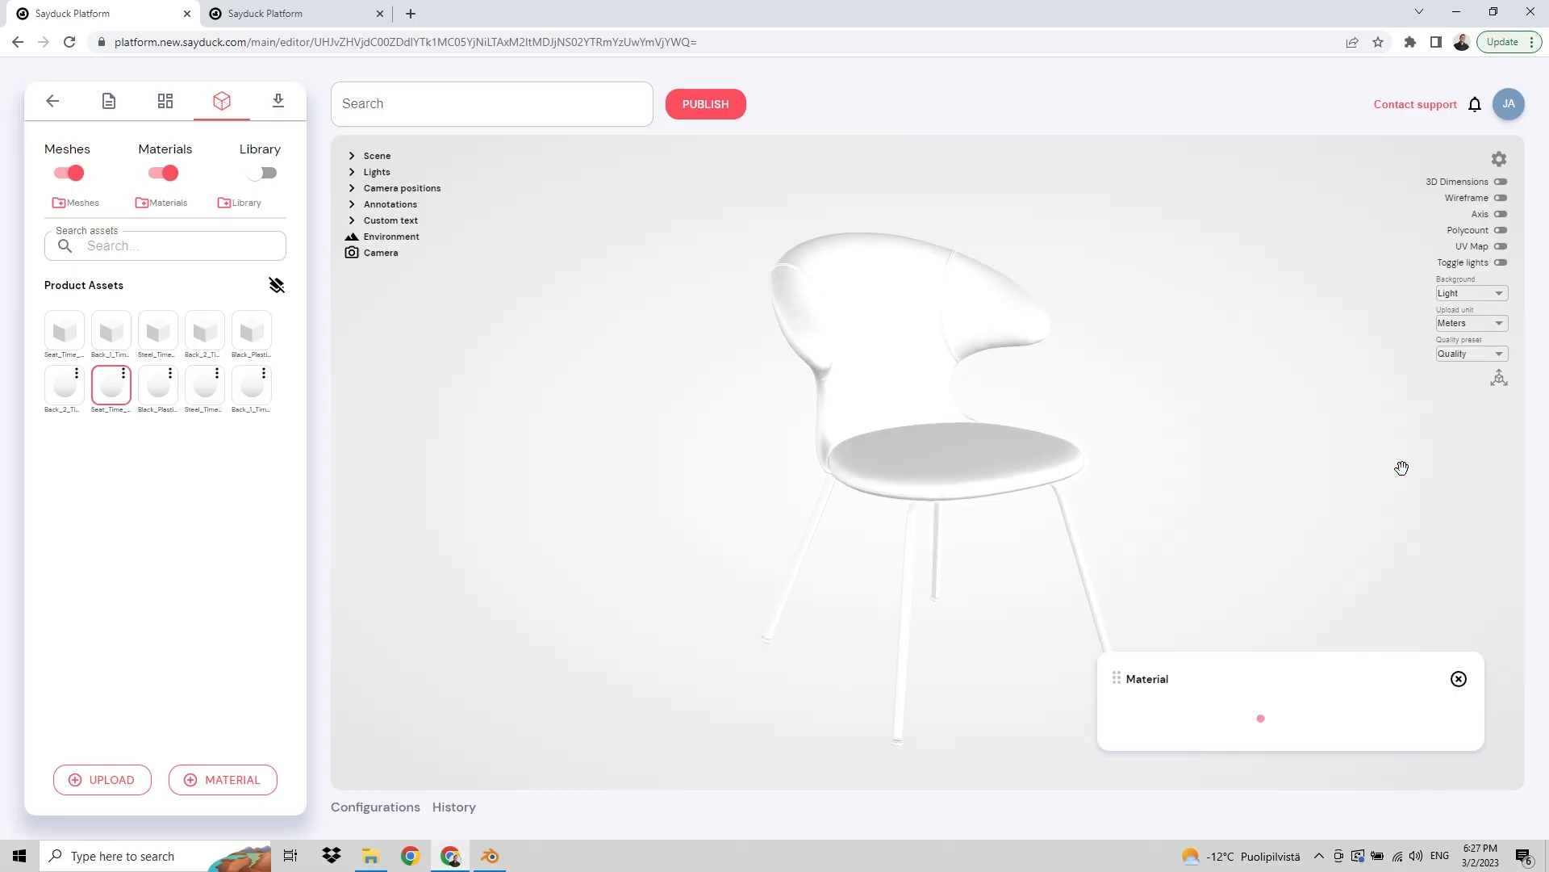
click(1202, 327)
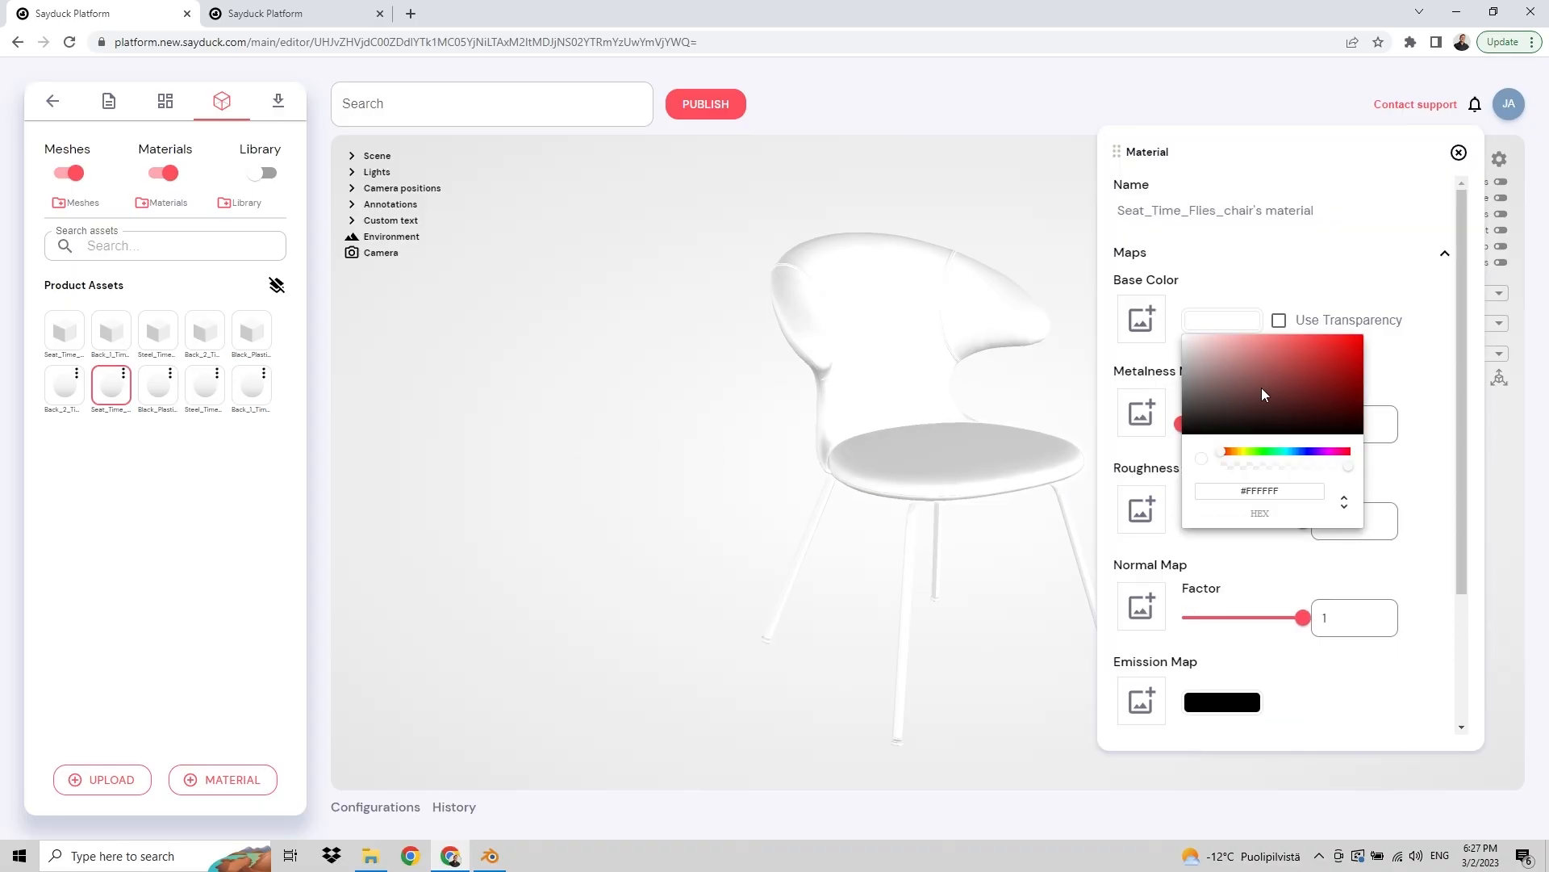
click(1345, 358)
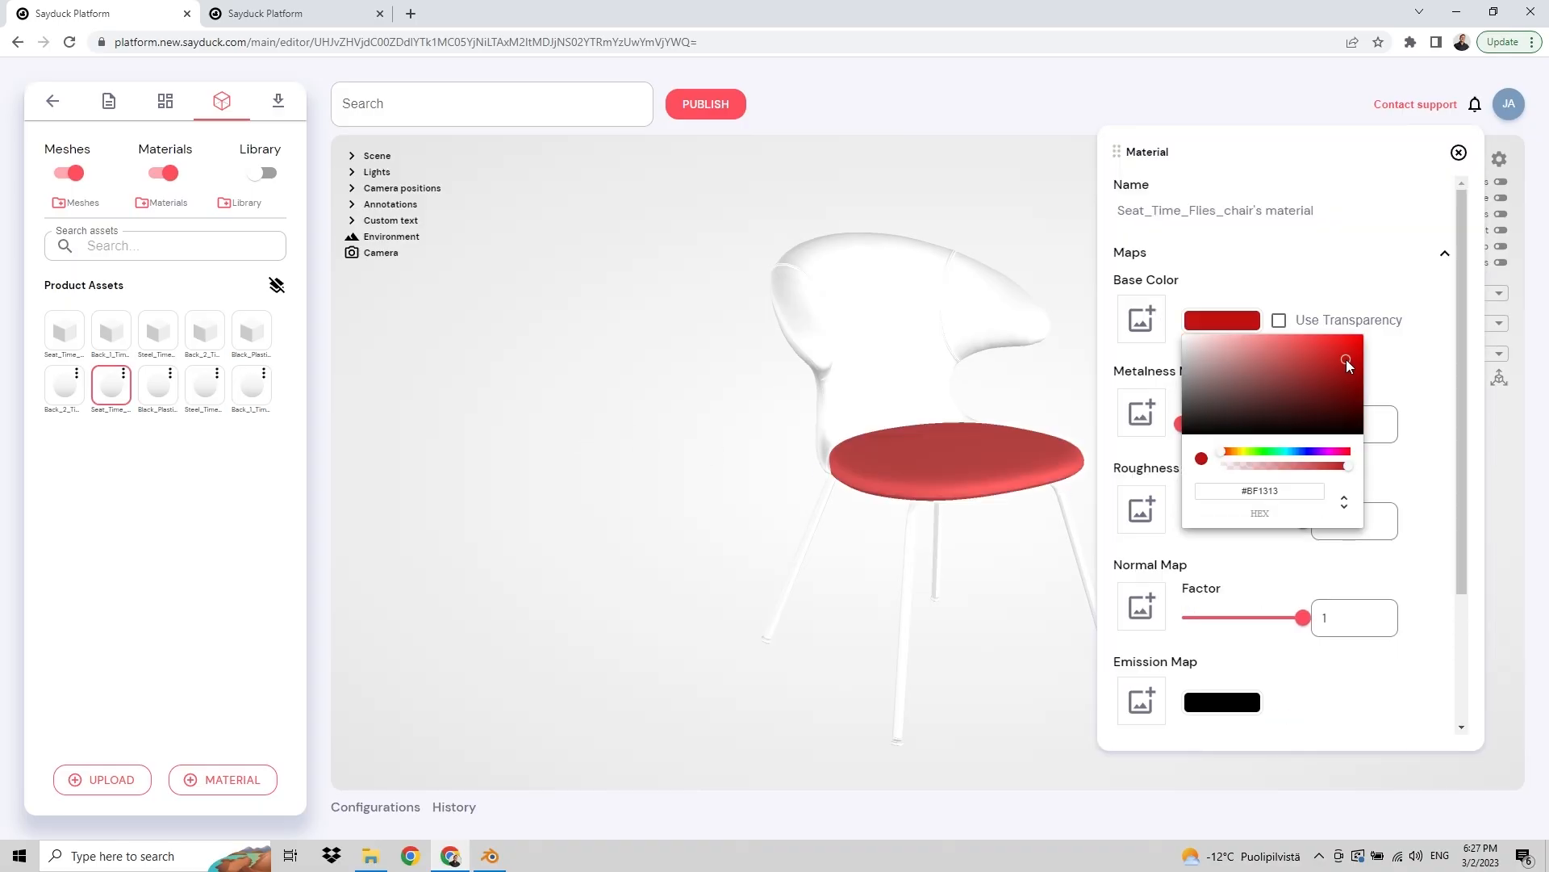
click(1076, 369)
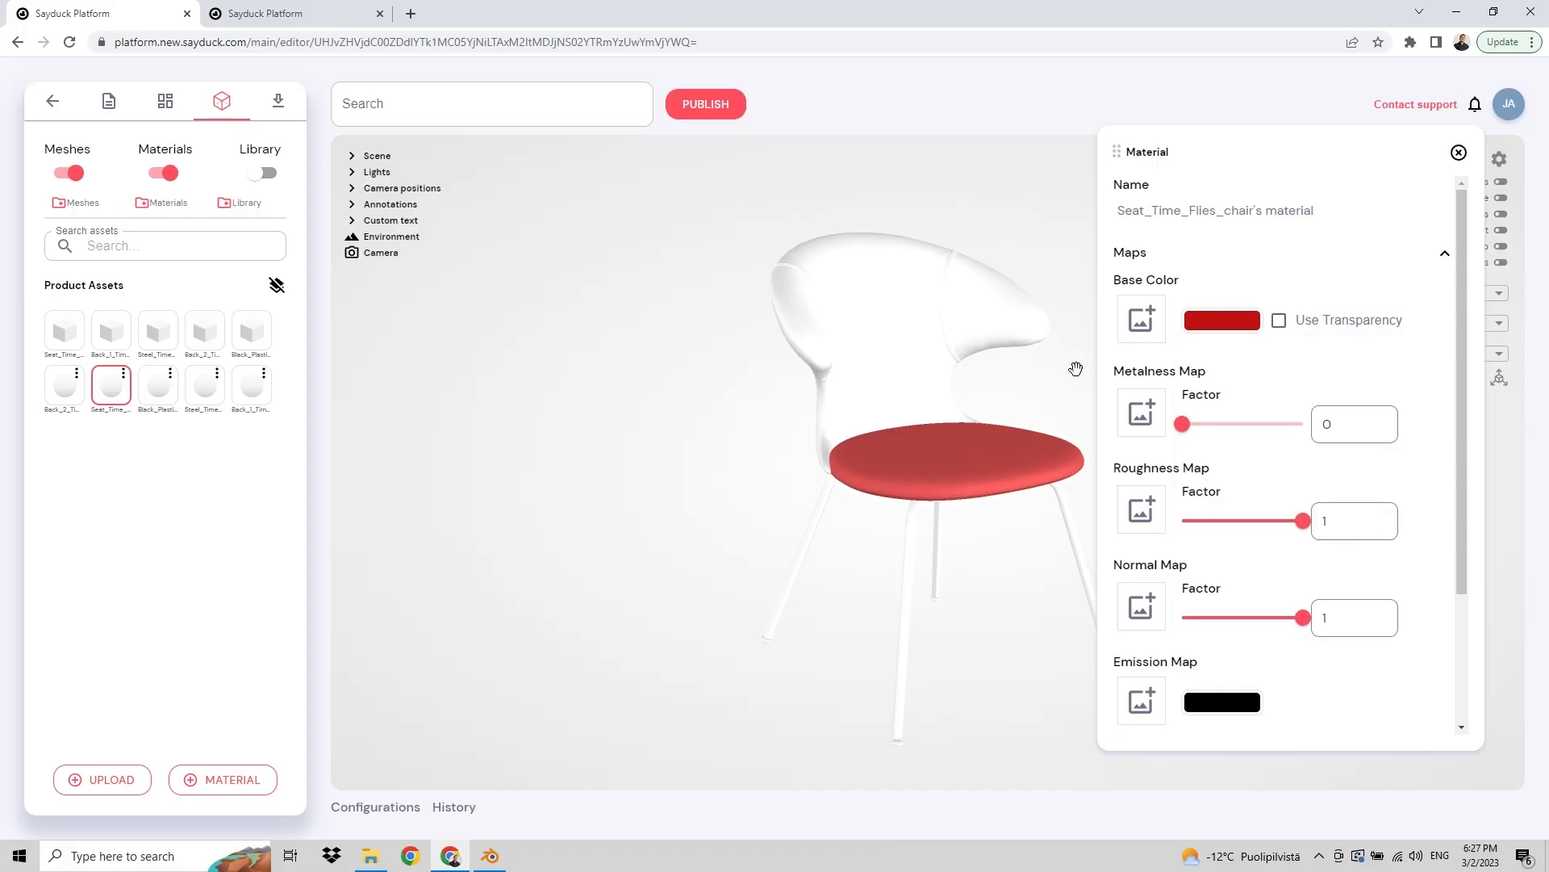
click(1459, 153)
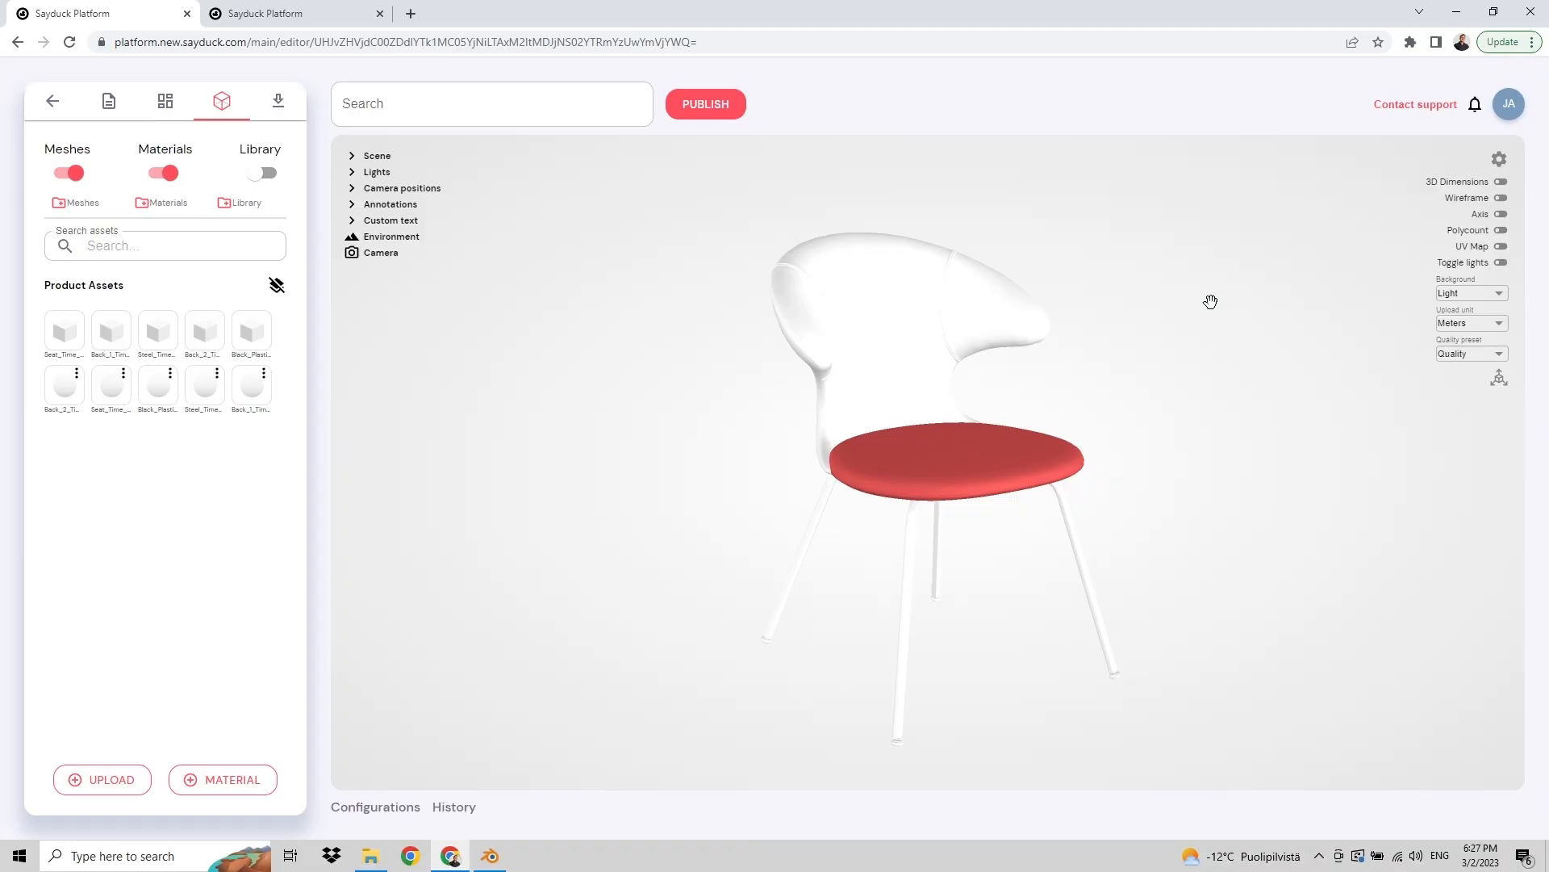
Step: Show 3D Dimensions and set the upload unit to Centimeters
click(1498, 182)
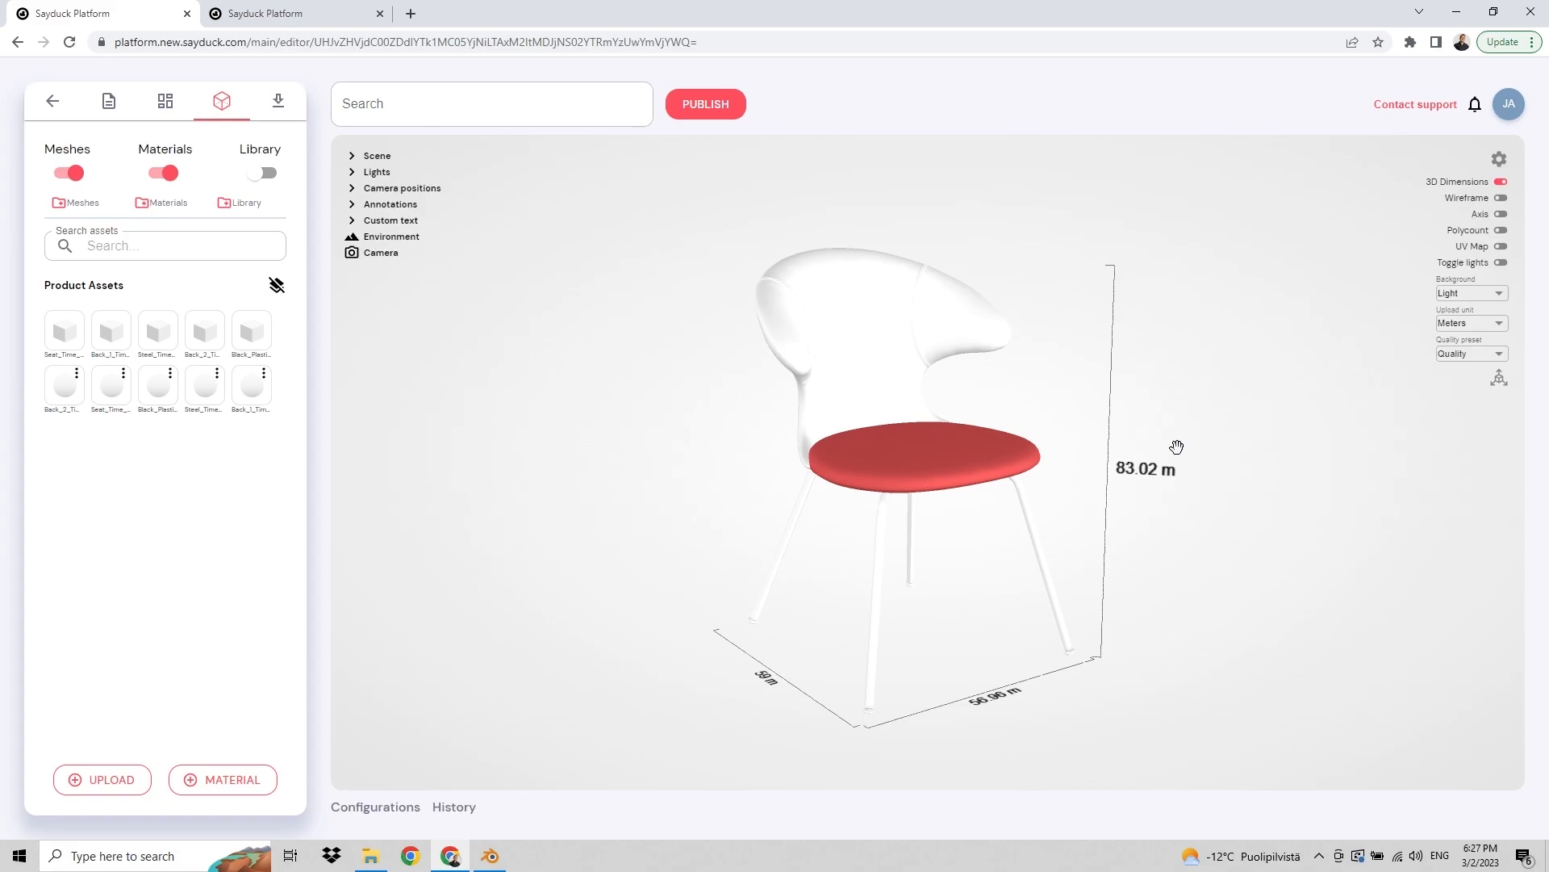
click(1488, 329)
click(1456, 380)
Step: Turn on the Axis, UV Map and Polycount overlays in the viewer settings
click(1501, 215)
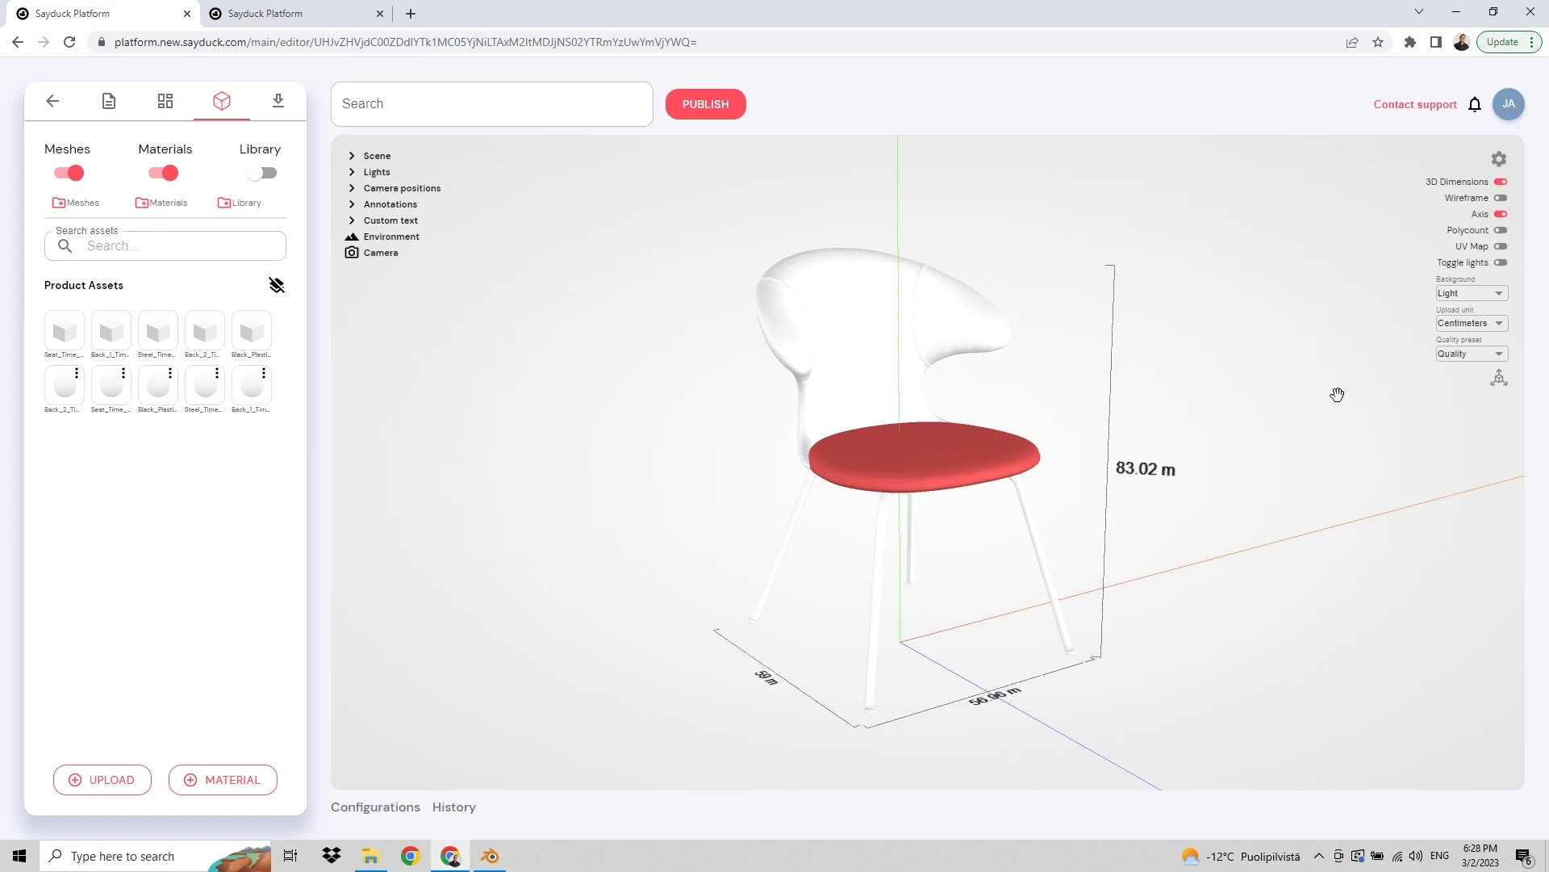
click(1497, 262)
click(1499, 246)
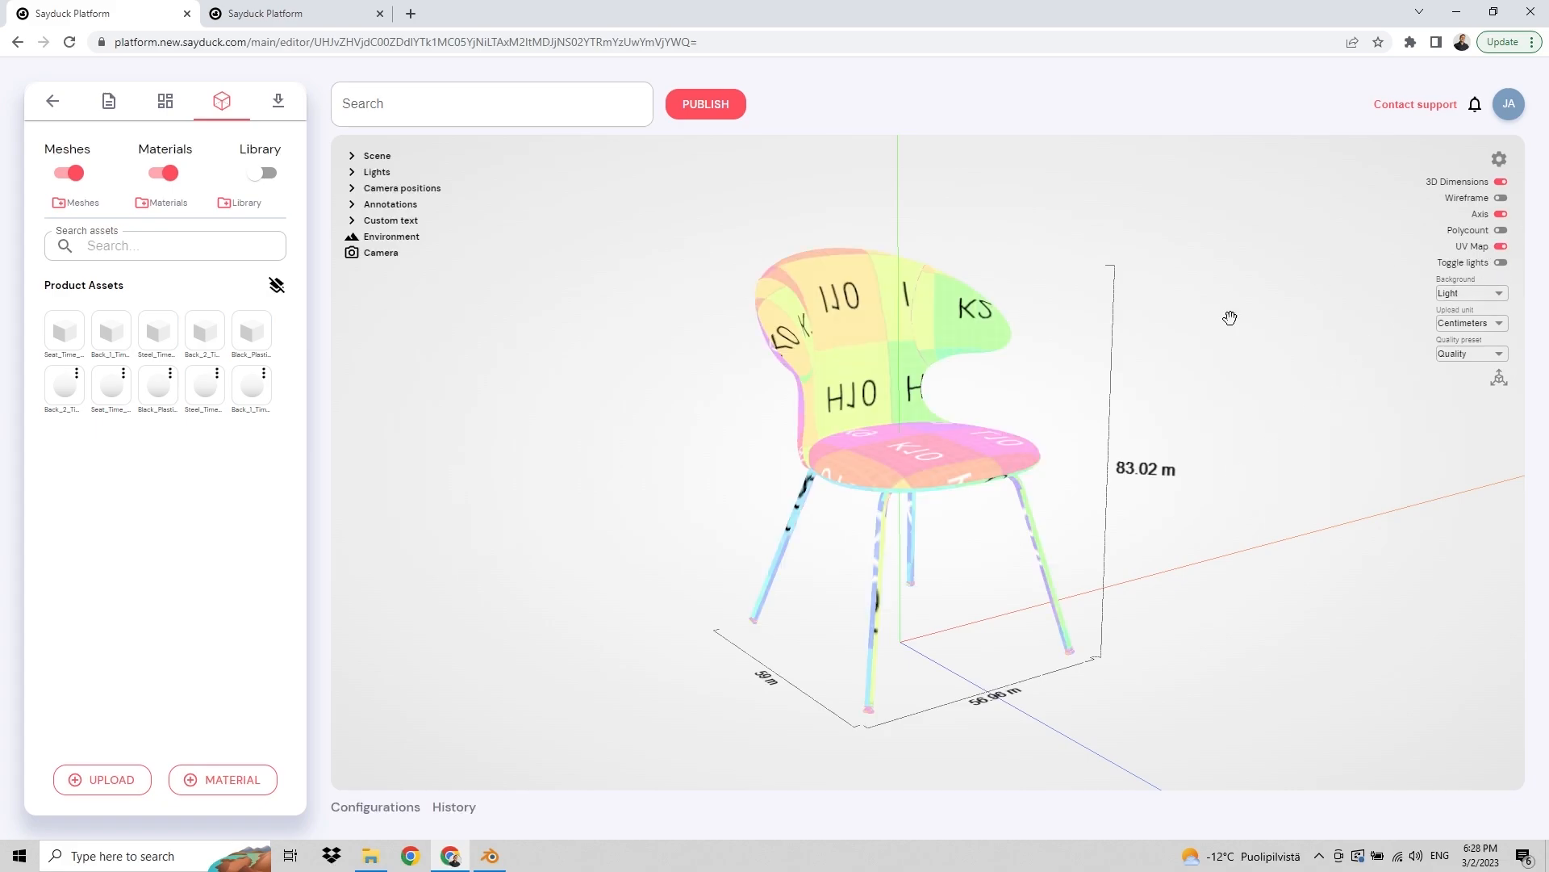
mouse_move(1100, 384)
mouse_down()
mouse_move(1034, 397)
mouse_move(1100, 412)
mouse_up()
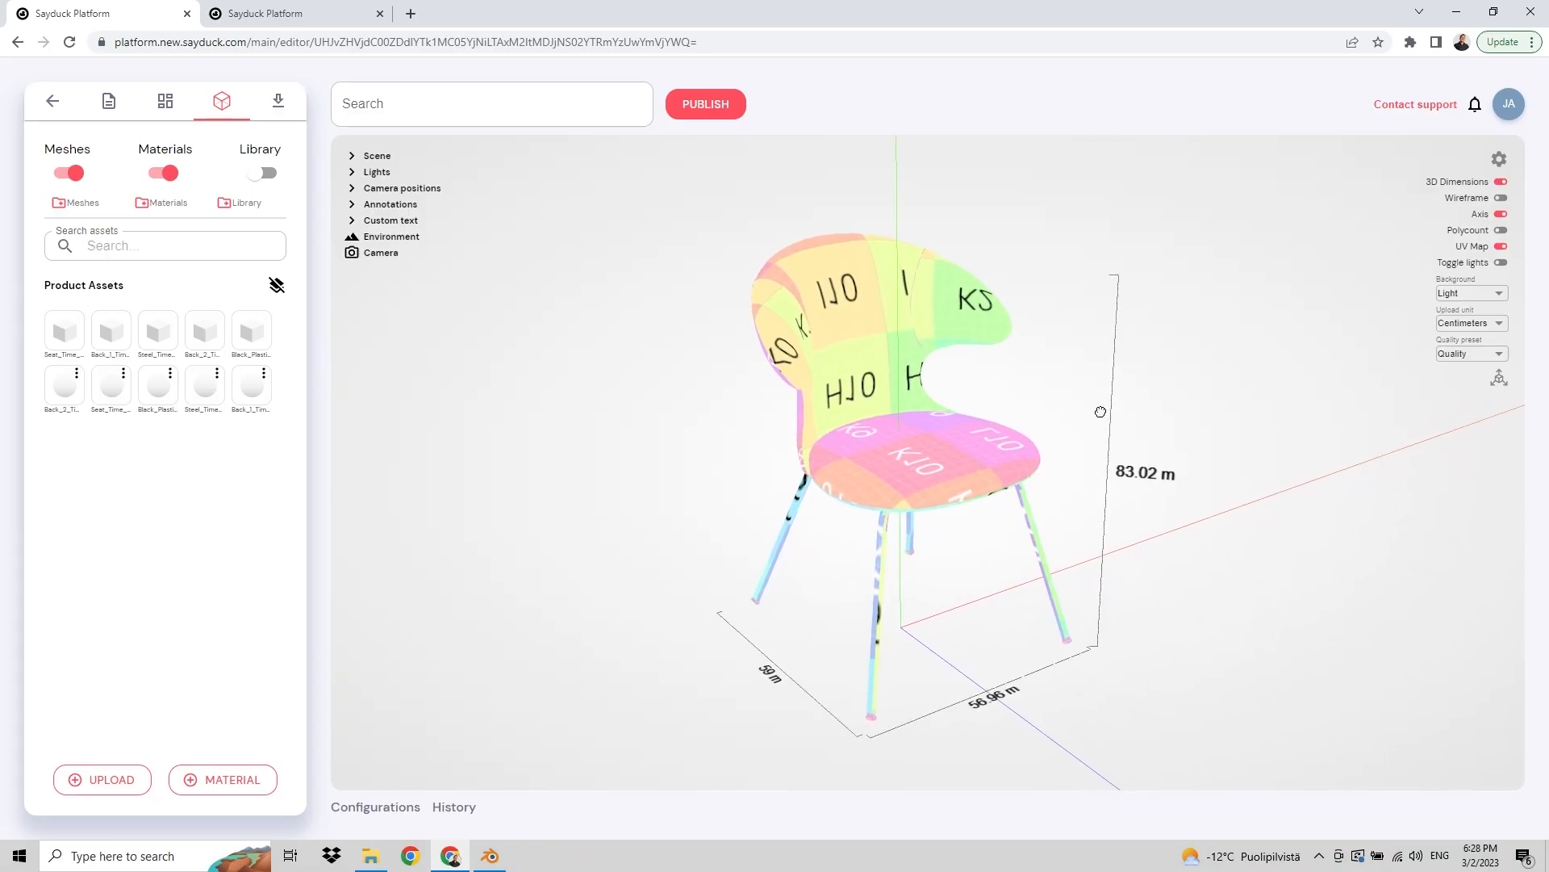
click(1501, 232)
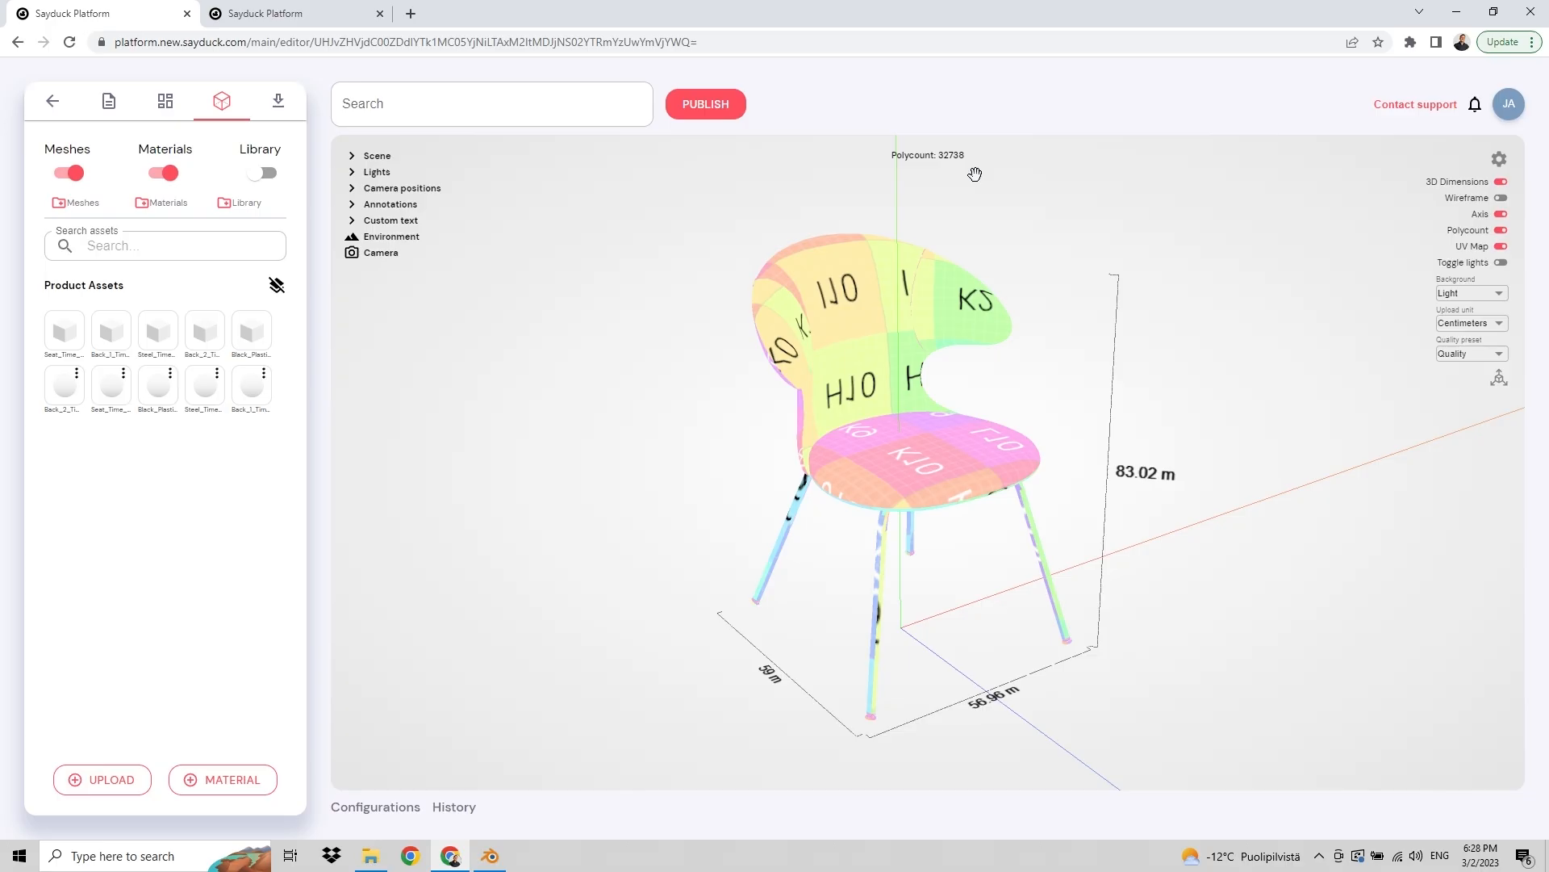
Step: Open the Black_Plastic mesh asset's details and close them again
click(265, 335)
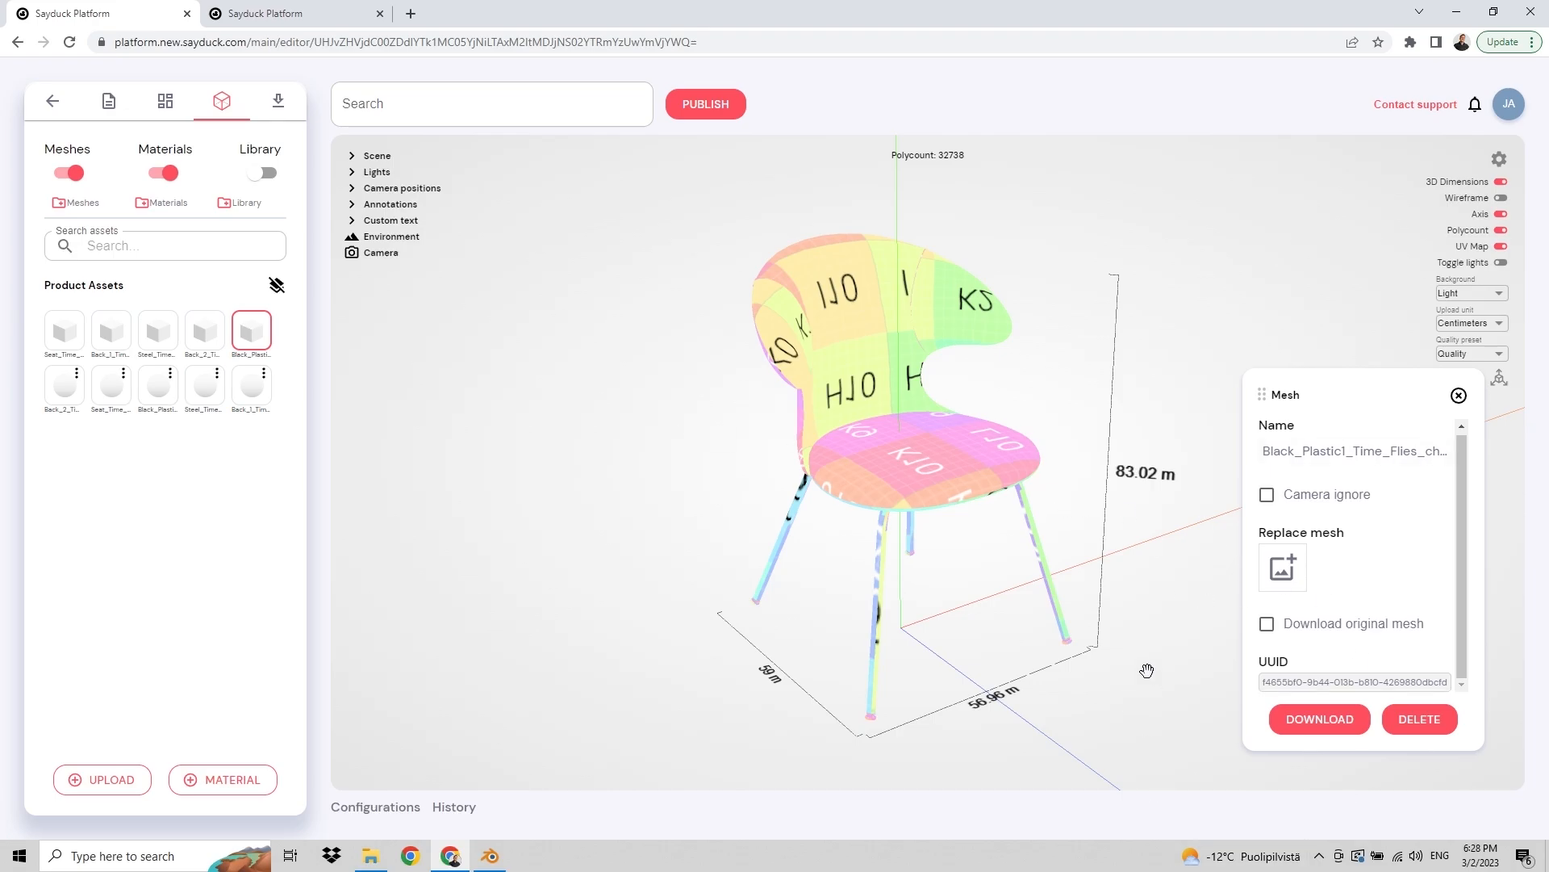
click(1458, 395)
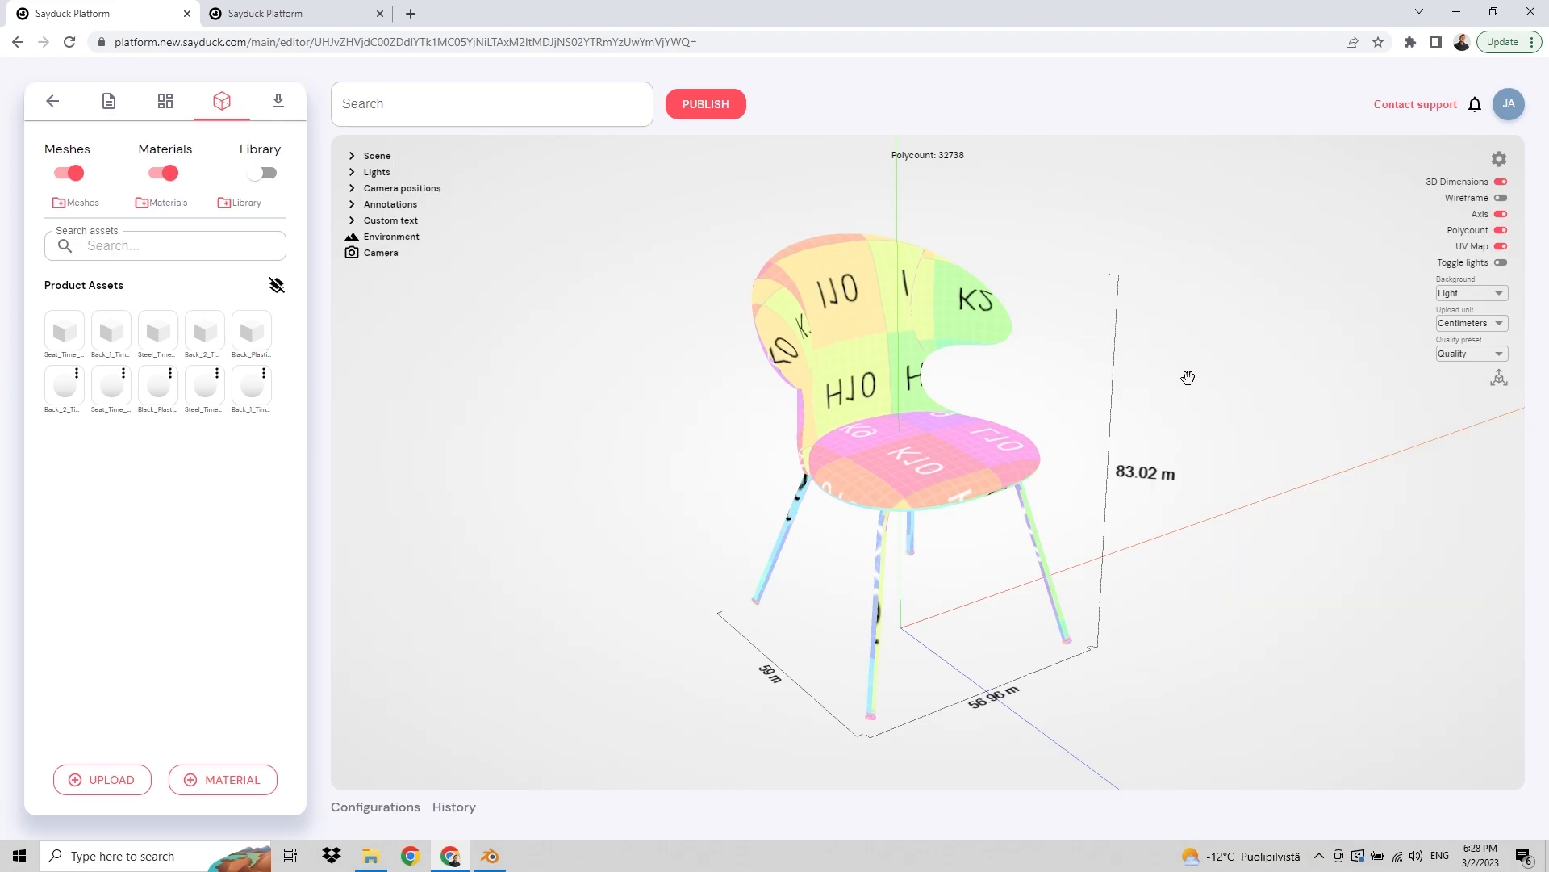
drag(1186, 374, 1180, 360)
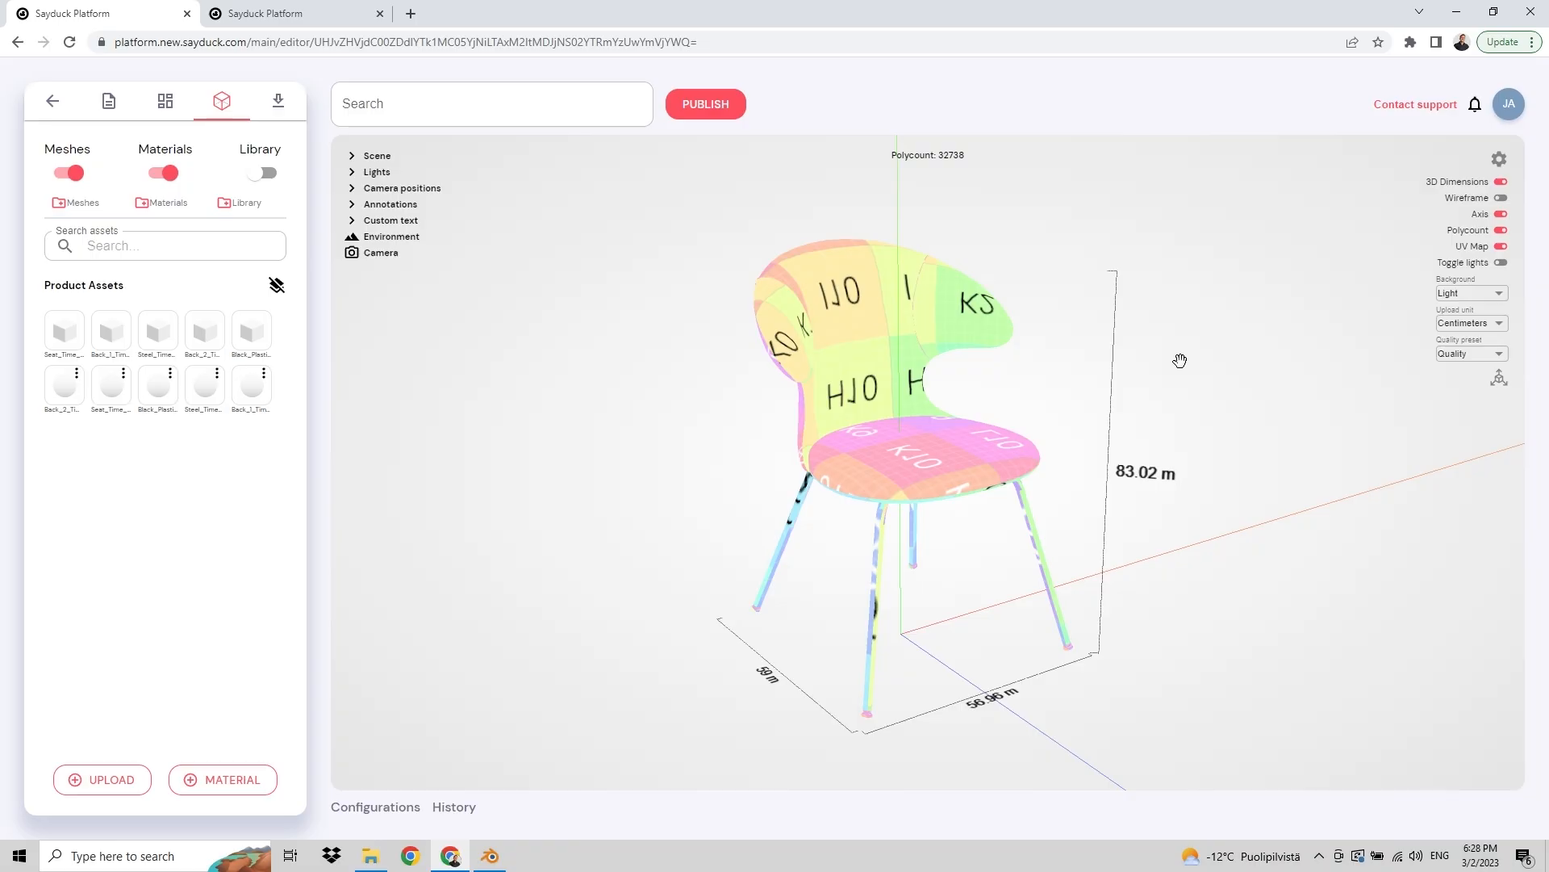
Step: Turn off the UV Map, Polycount, Axis and 3D Dimensions overlays
click(1471, 266)
click(1503, 247)
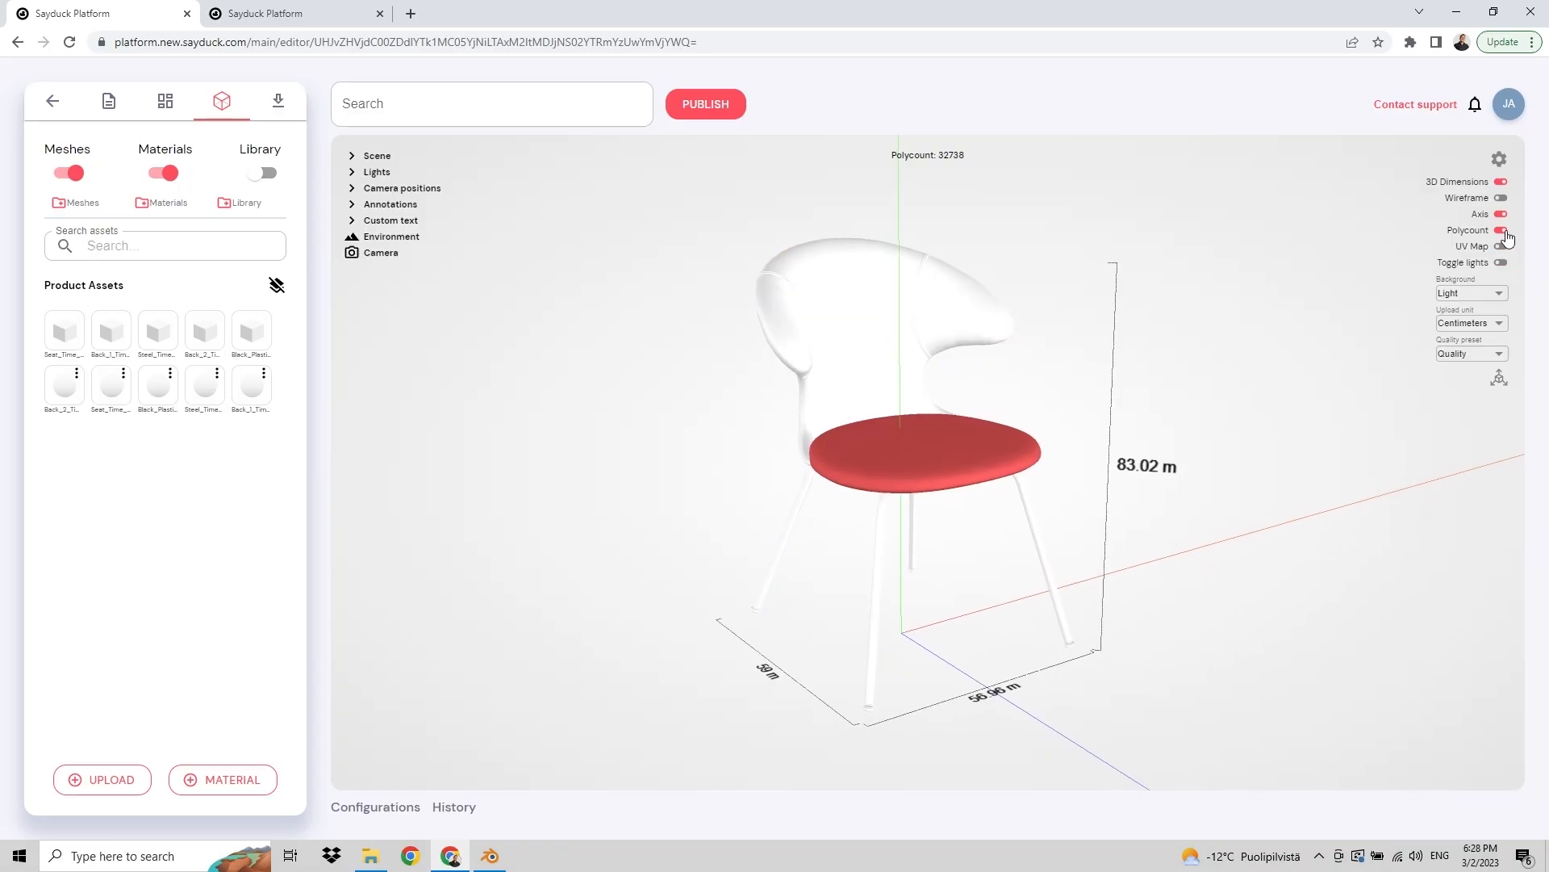
click(1503, 231)
click(1503, 216)
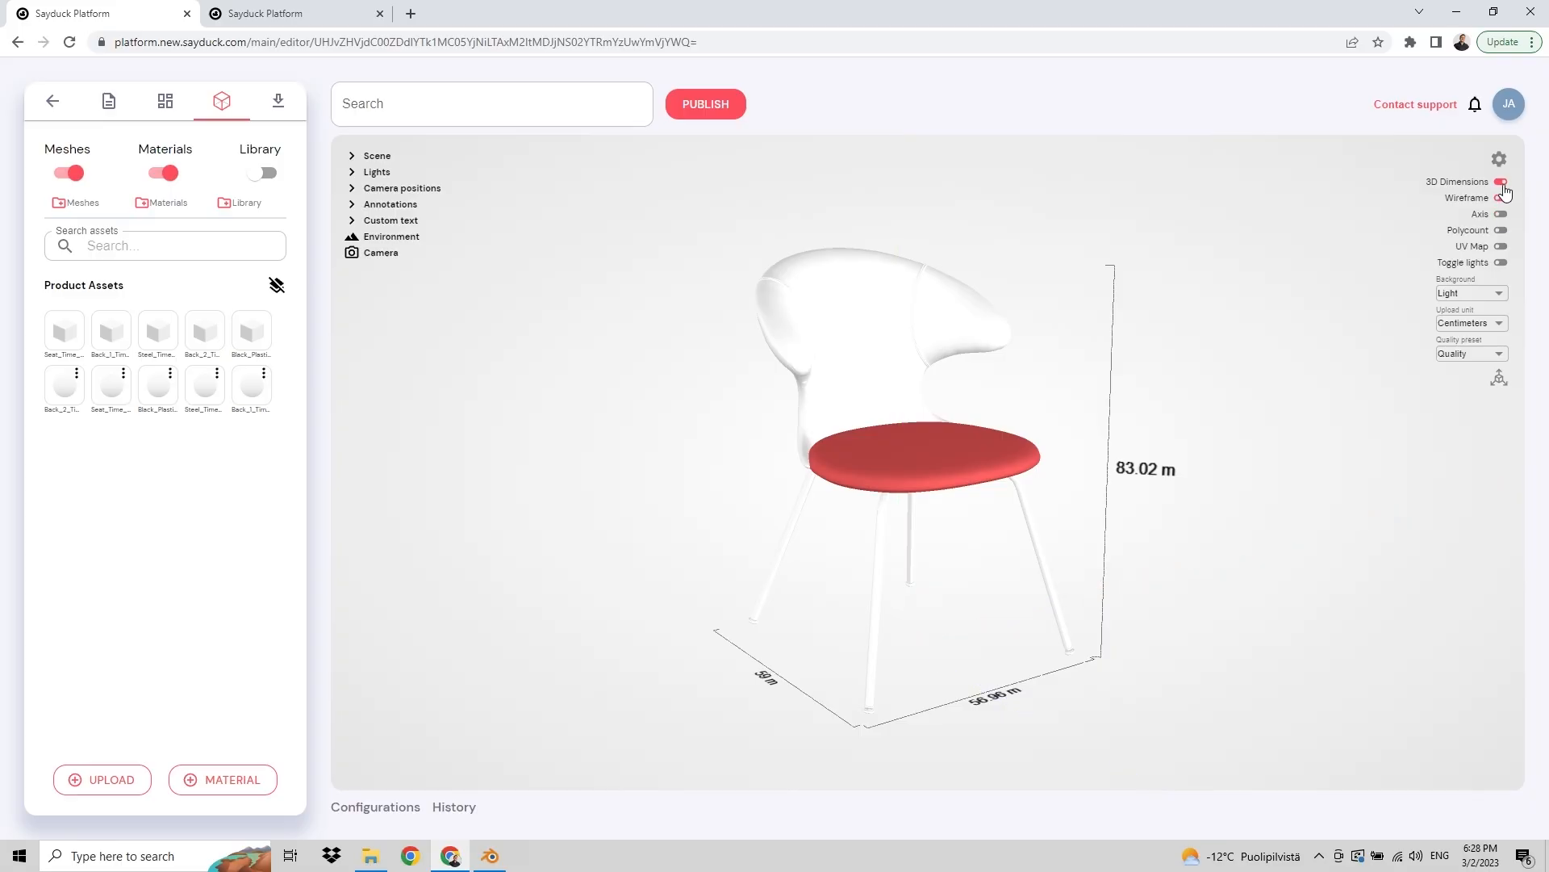
click(1501, 183)
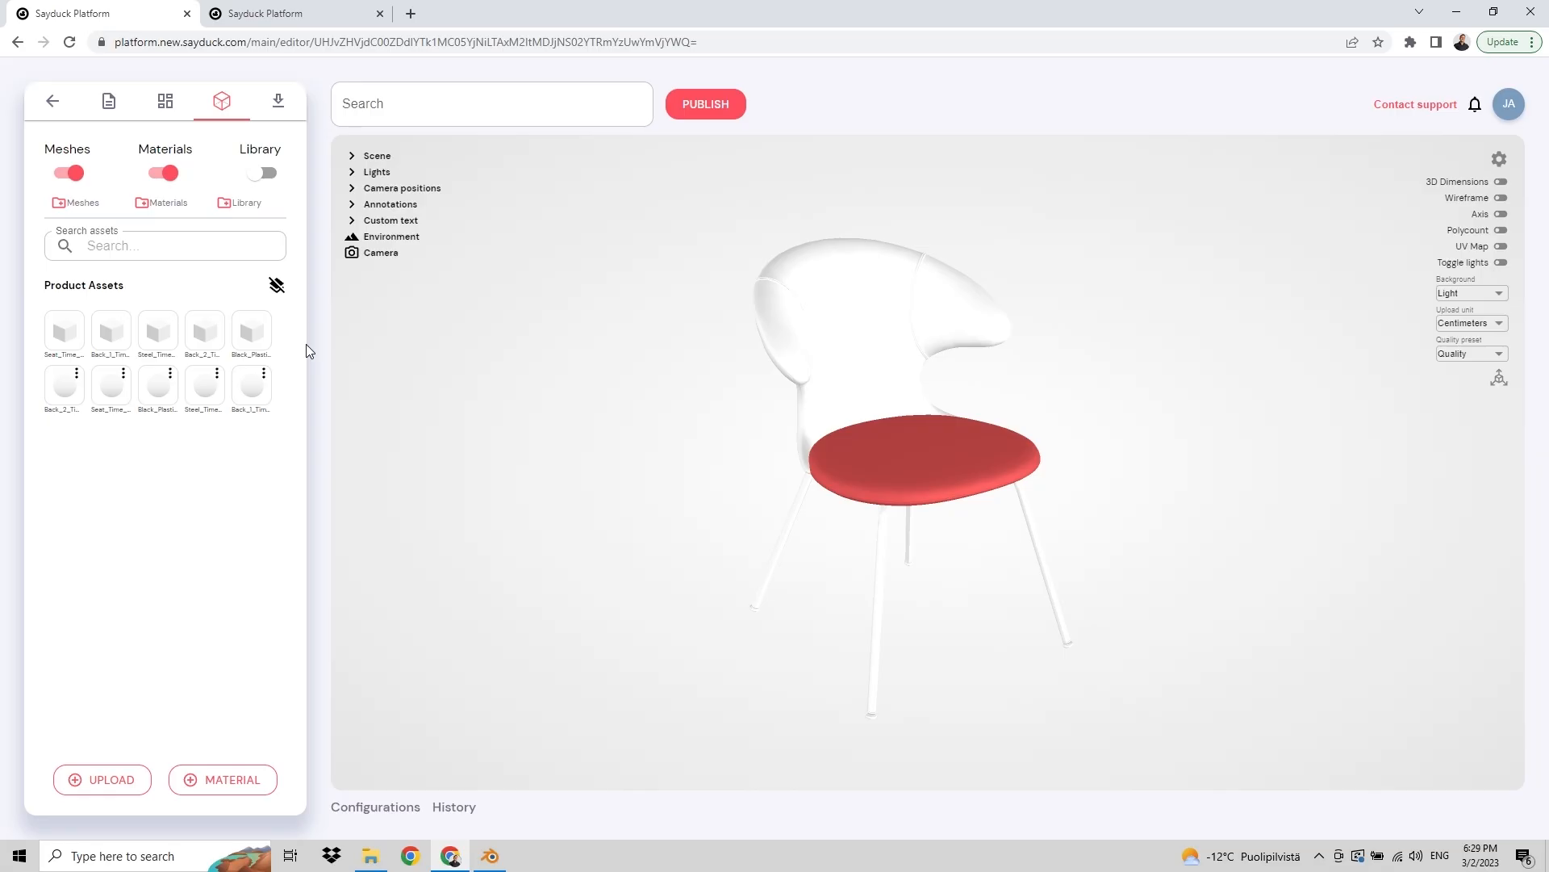
Step: Open the Back_2 backrest material and set its base colour to mint green
drag(623, 463, 660, 425)
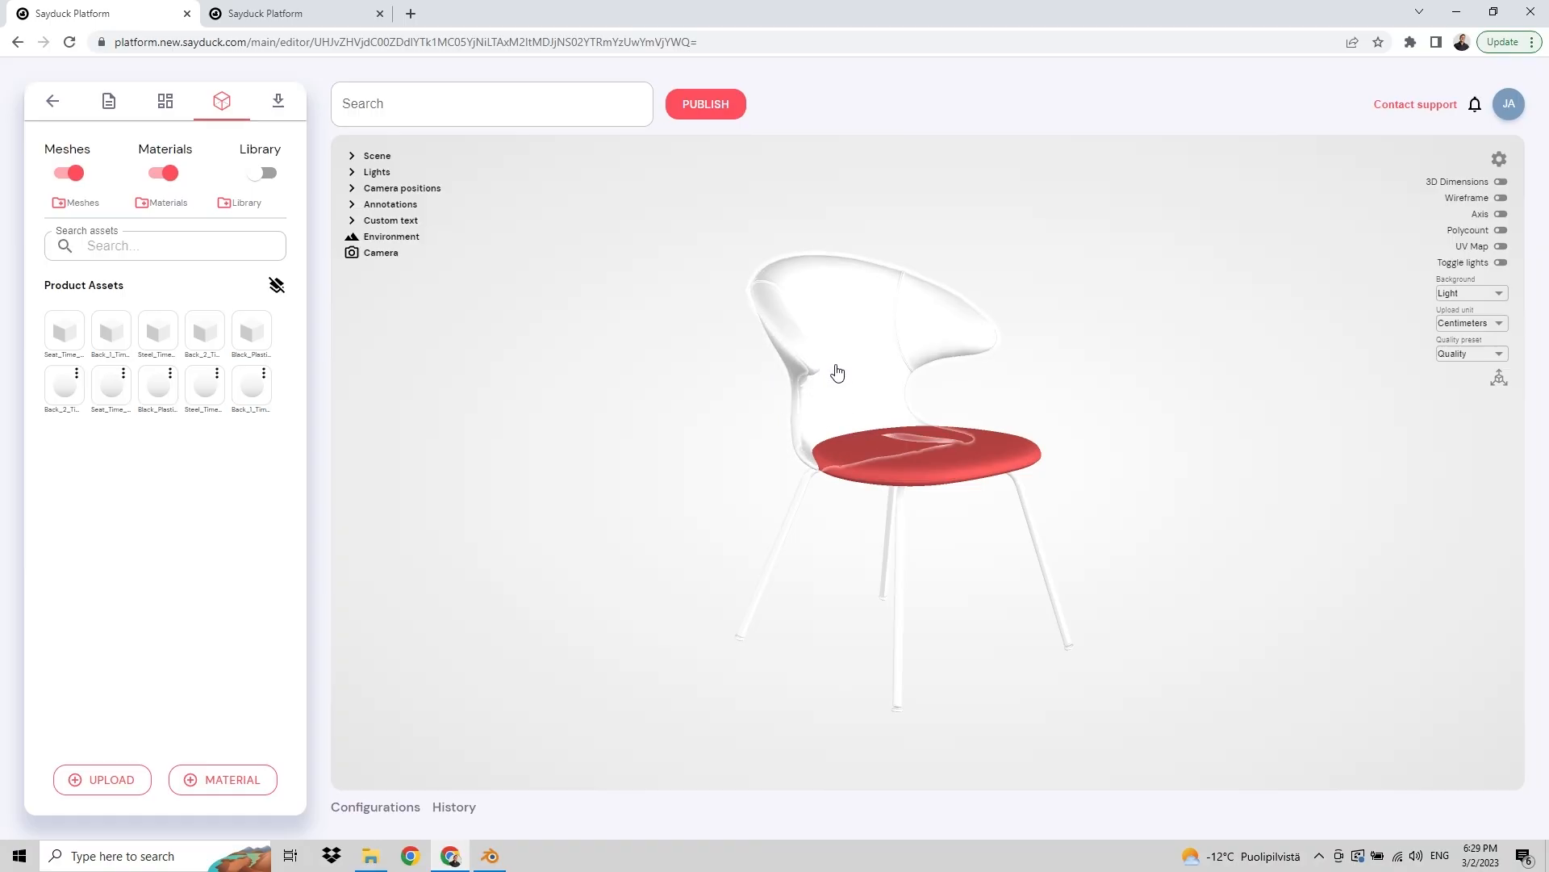
click(857, 388)
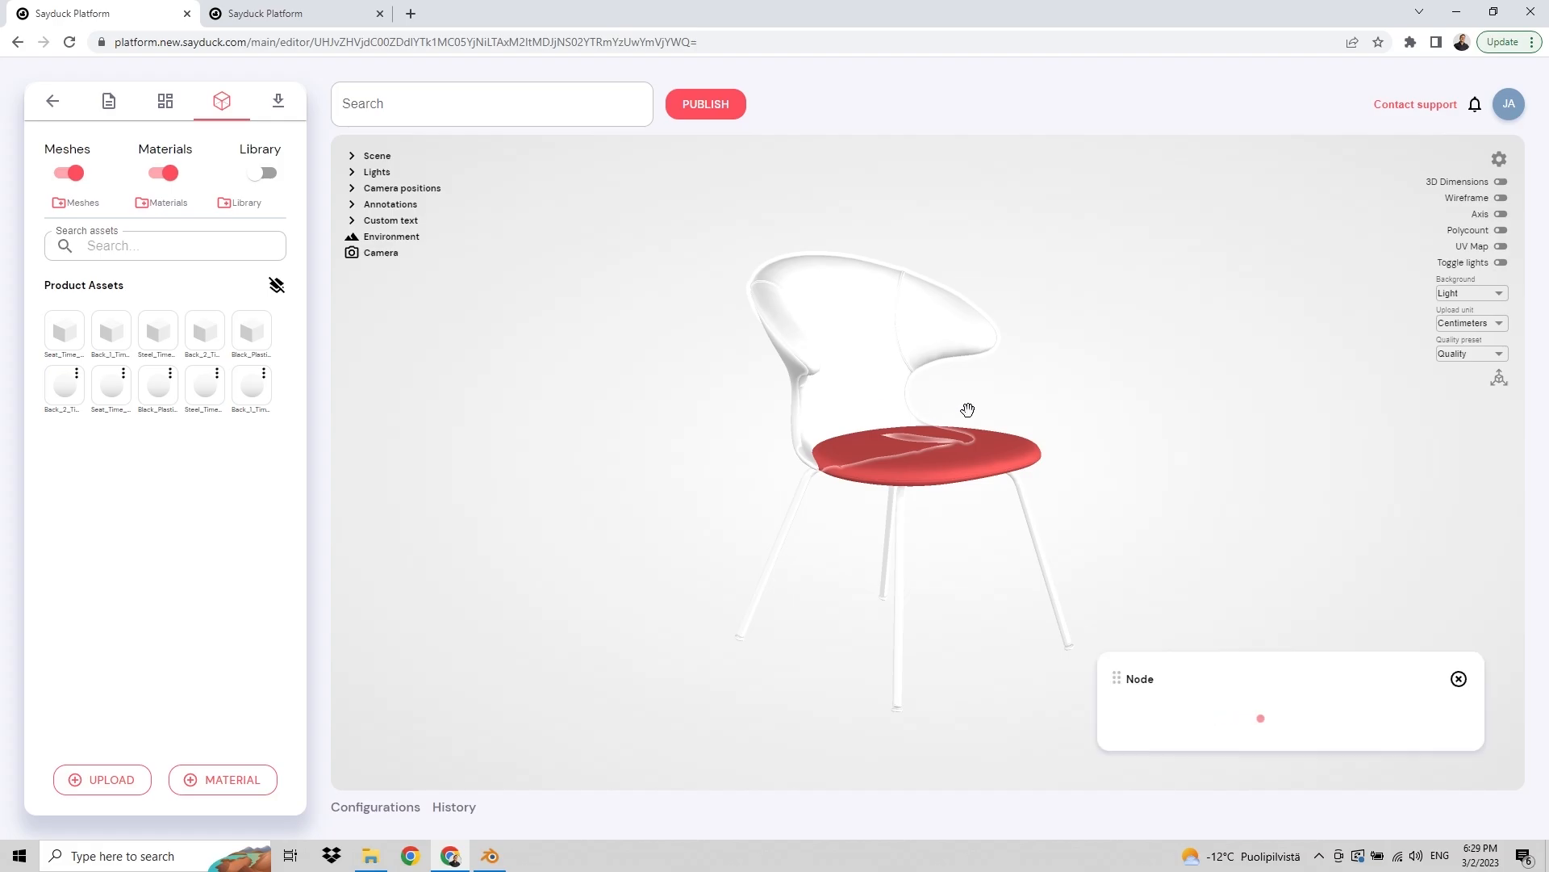
click(1372, 466)
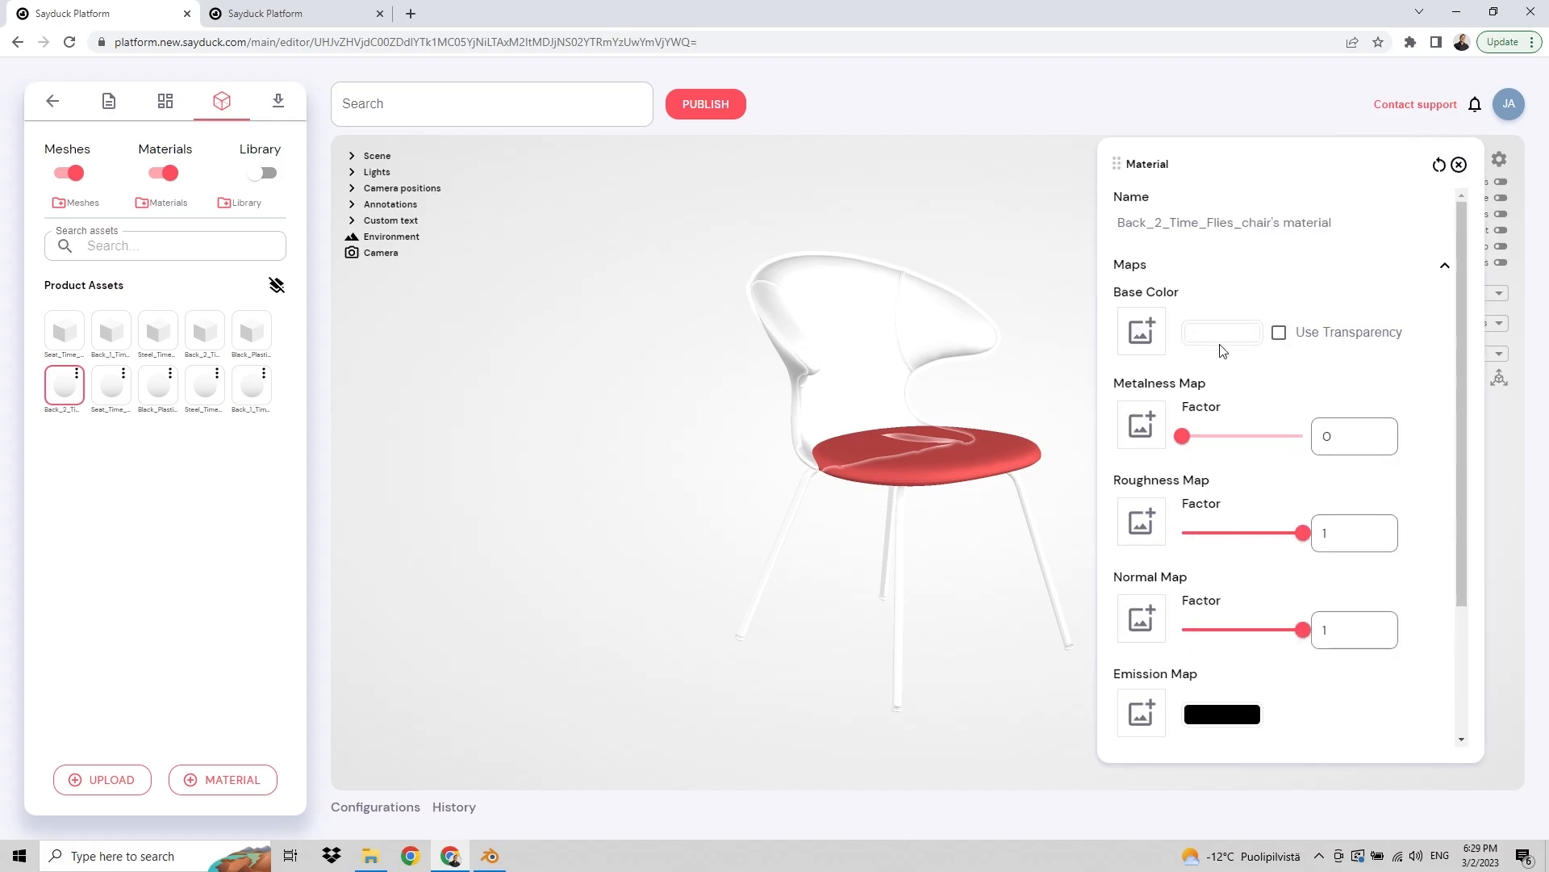
click(1221, 334)
click(1278, 464)
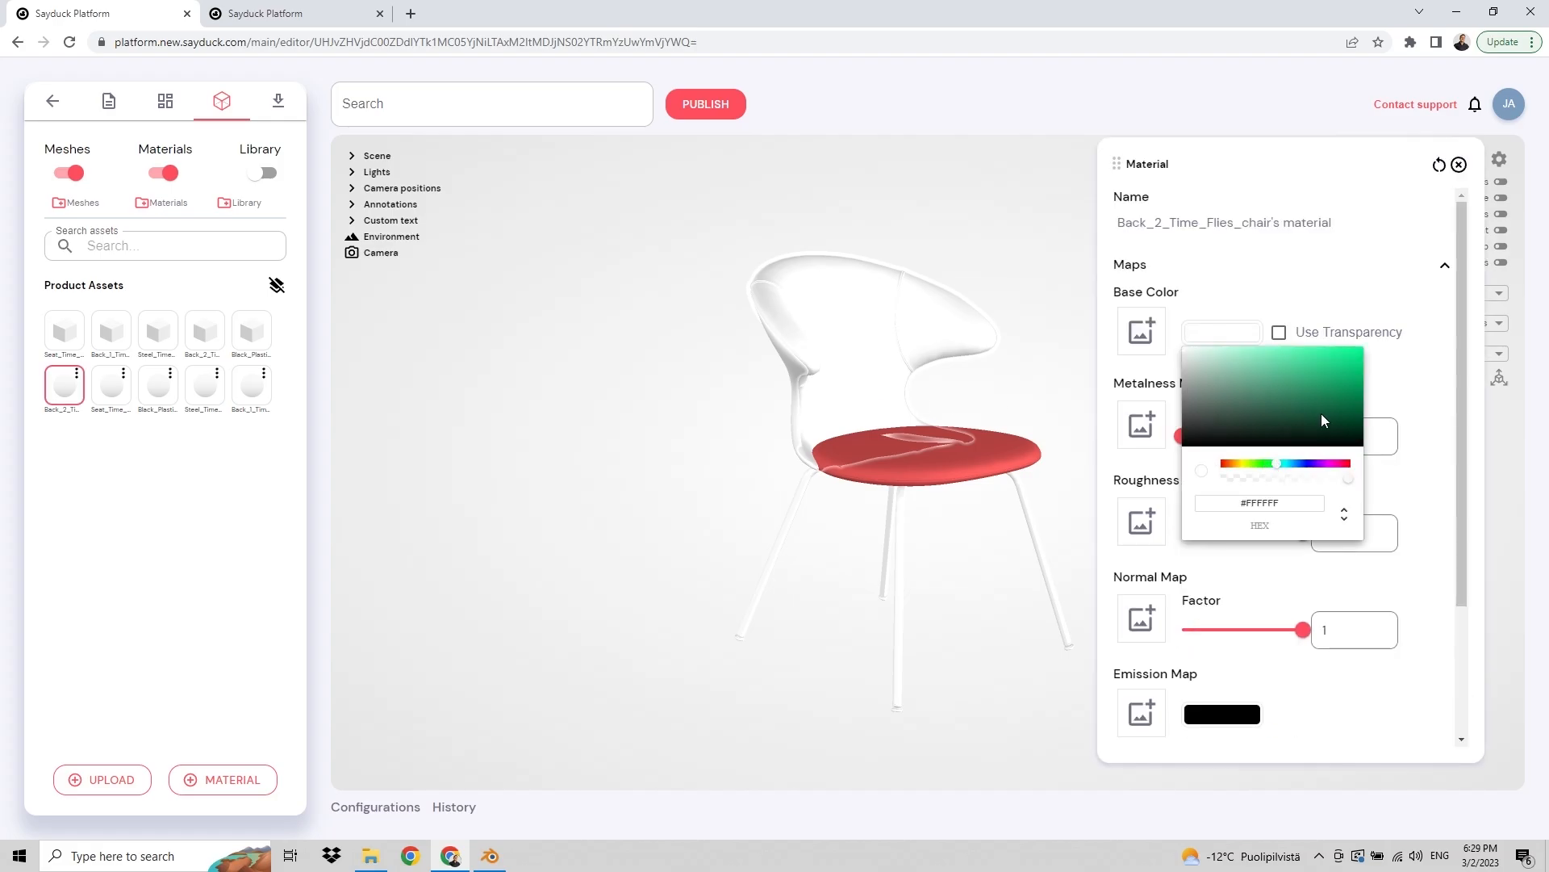
click(1343, 352)
click(1030, 295)
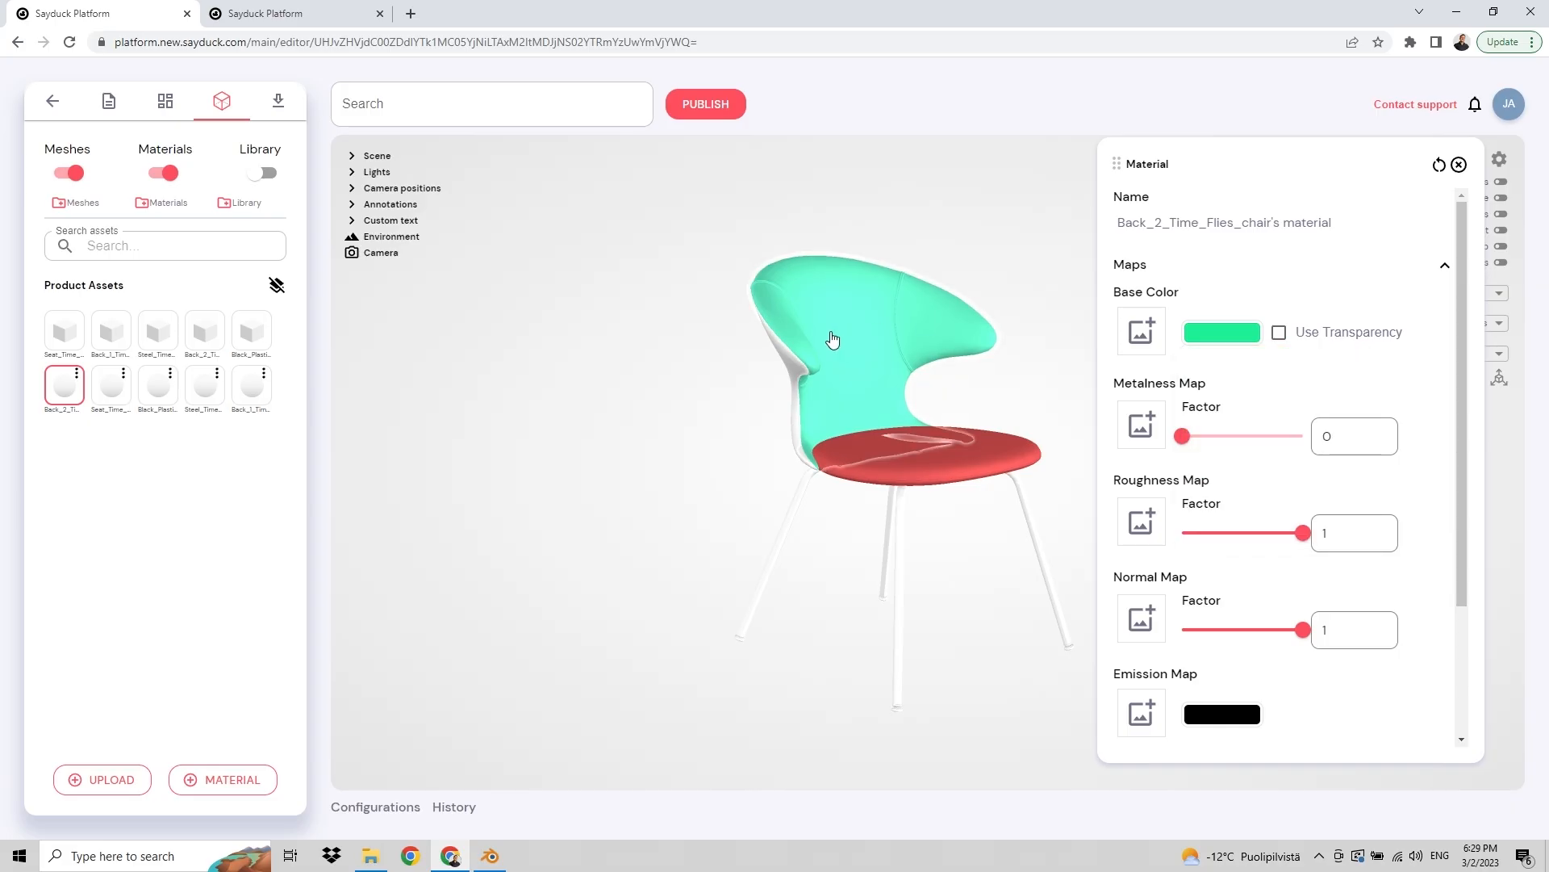
Step: Open the Back_1 backrest material and set its base colour to purple #6721E2
click(783, 365)
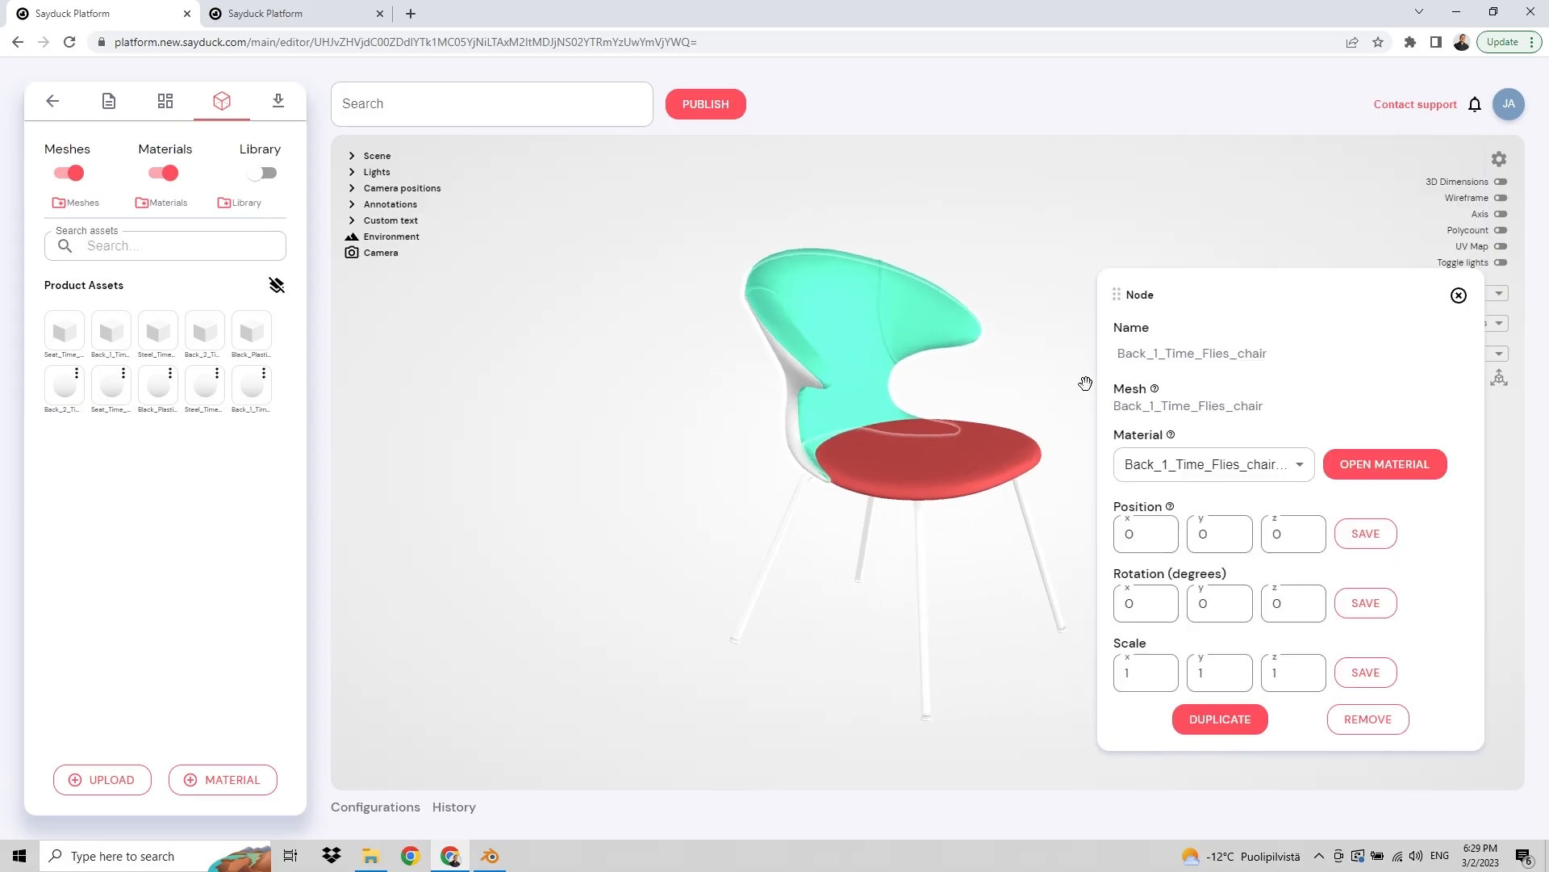
click(1388, 463)
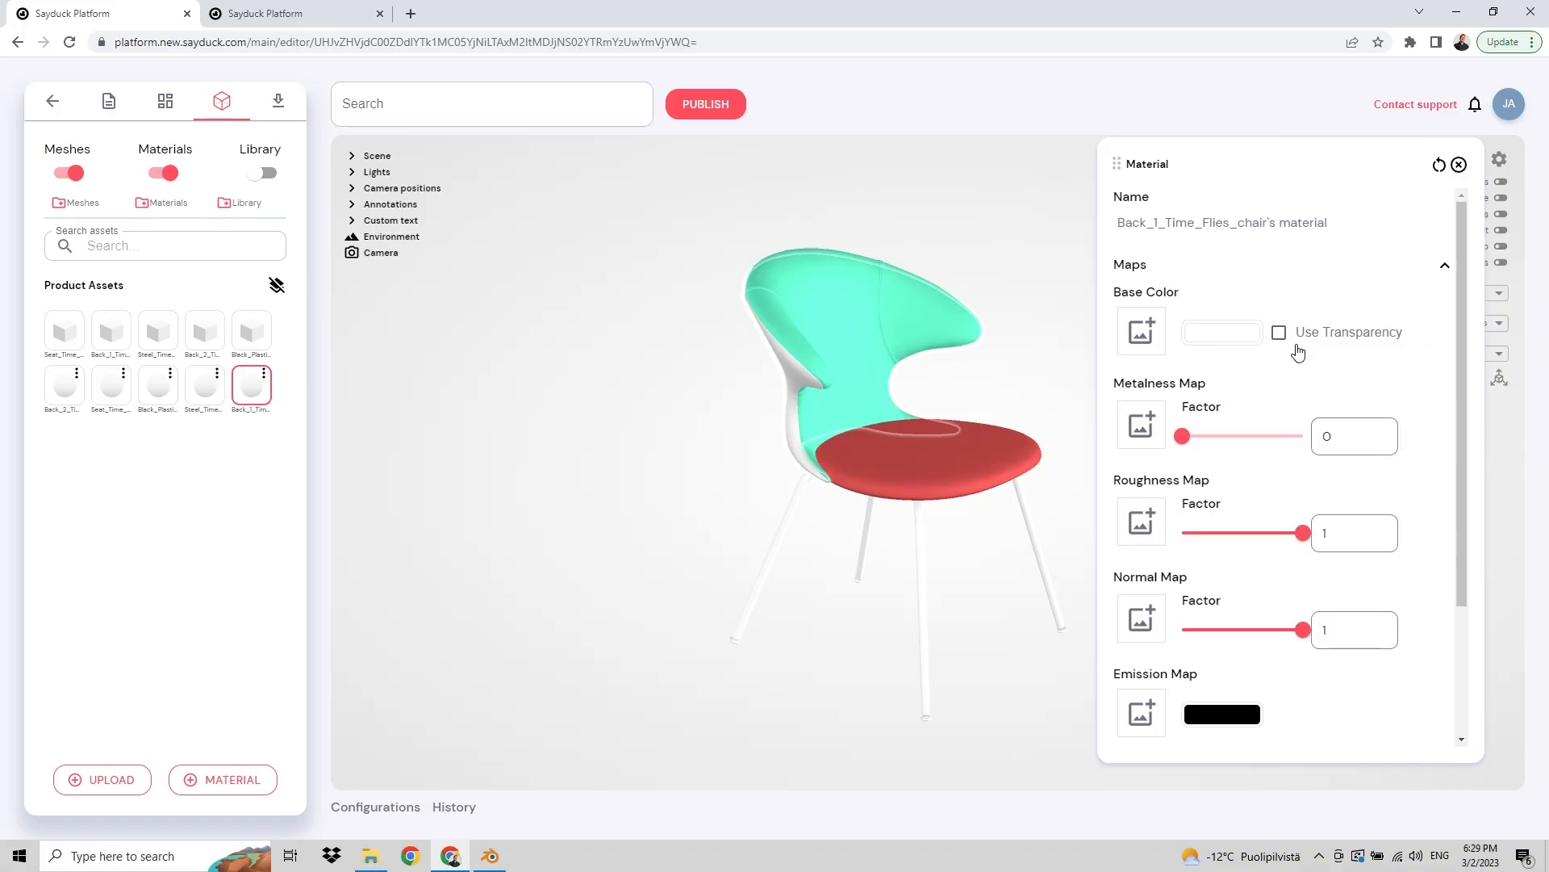
click(1230, 336)
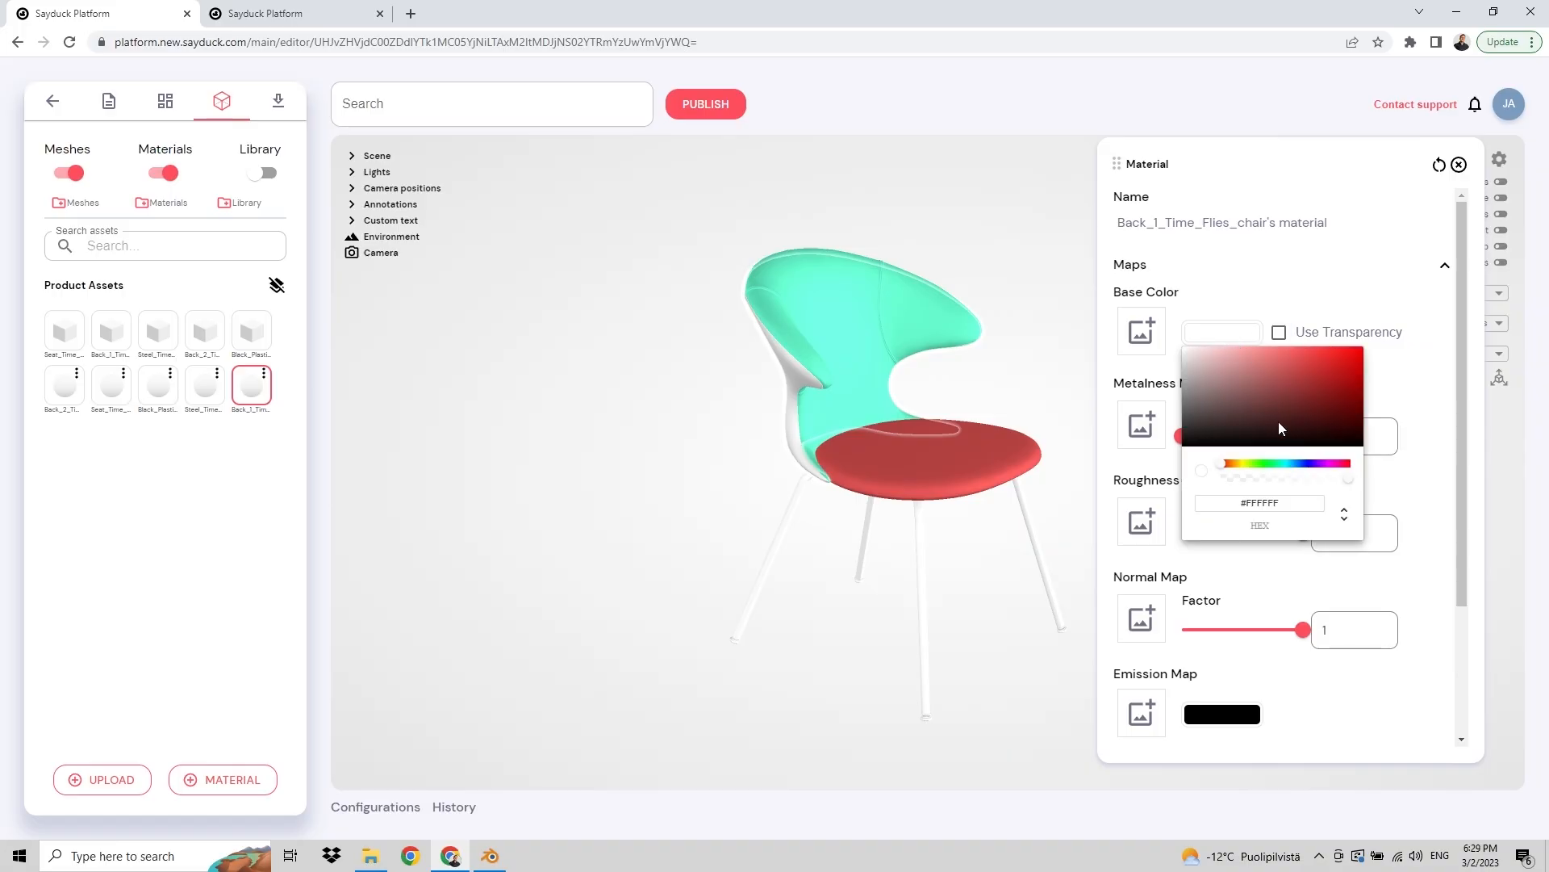
click(1315, 466)
click(1337, 358)
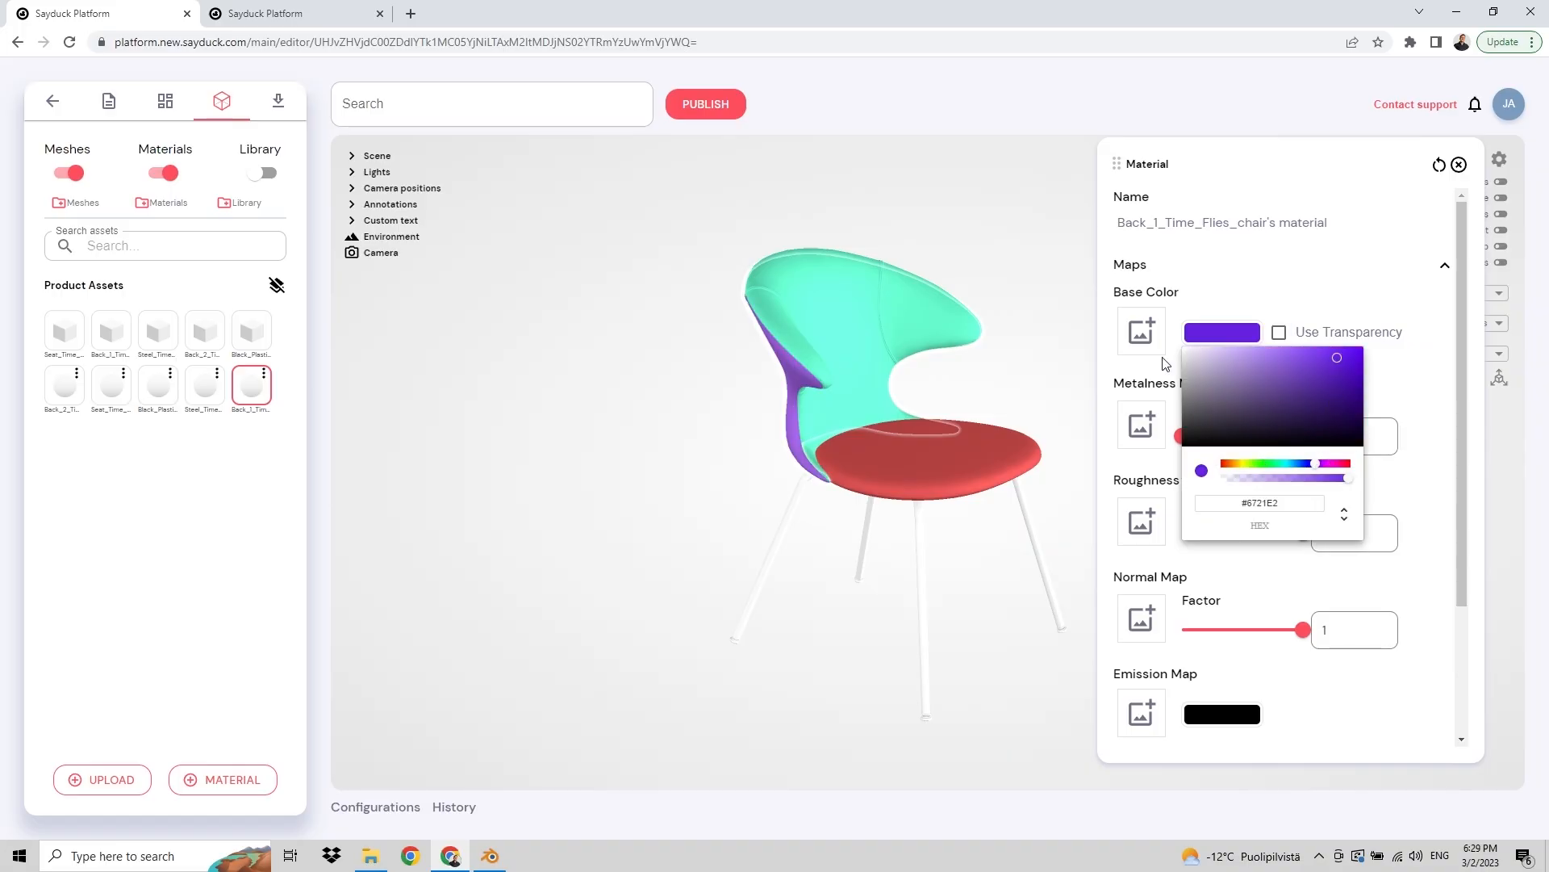
click(981, 295)
drag(971, 221, 1031, 175)
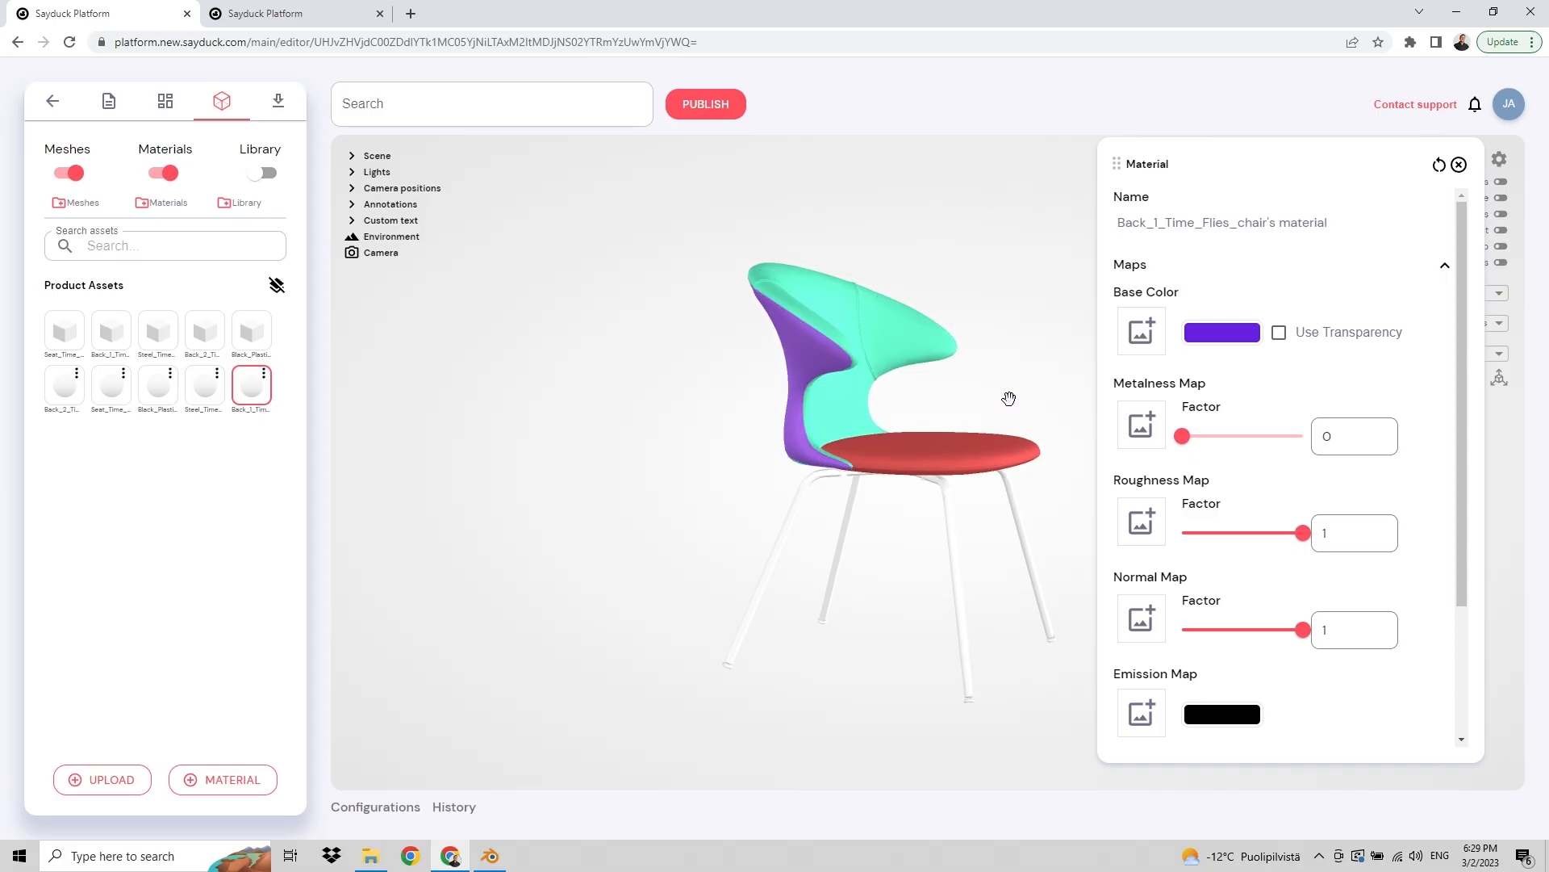
drag(1010, 397, 845, 472)
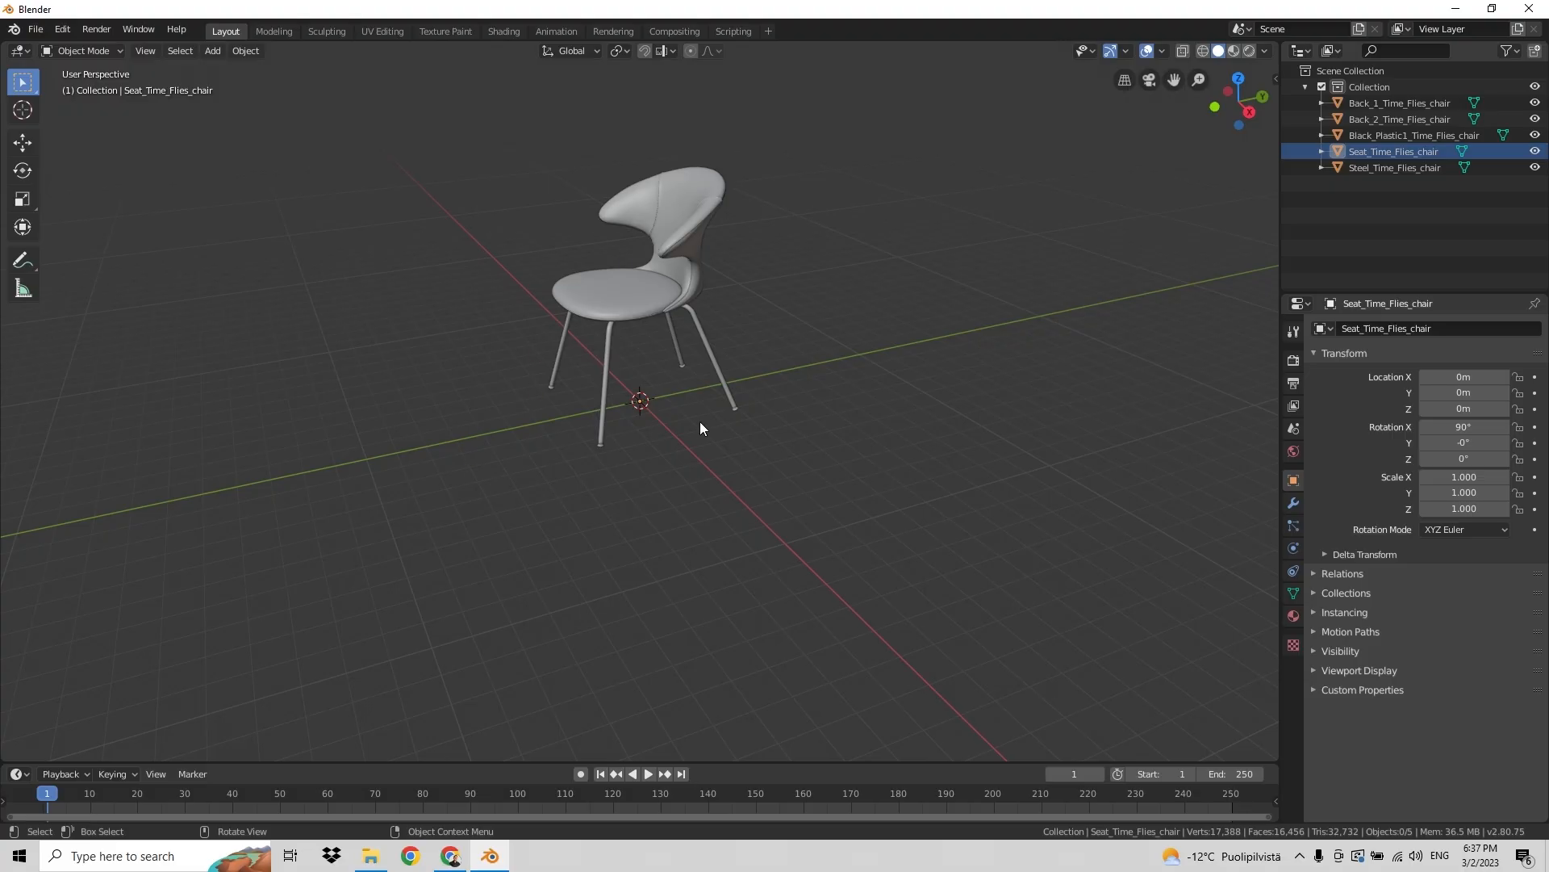
Step: In Blender, select Back_1, Back_2 and Seat objects and join them into one mesh
click(1405, 105)
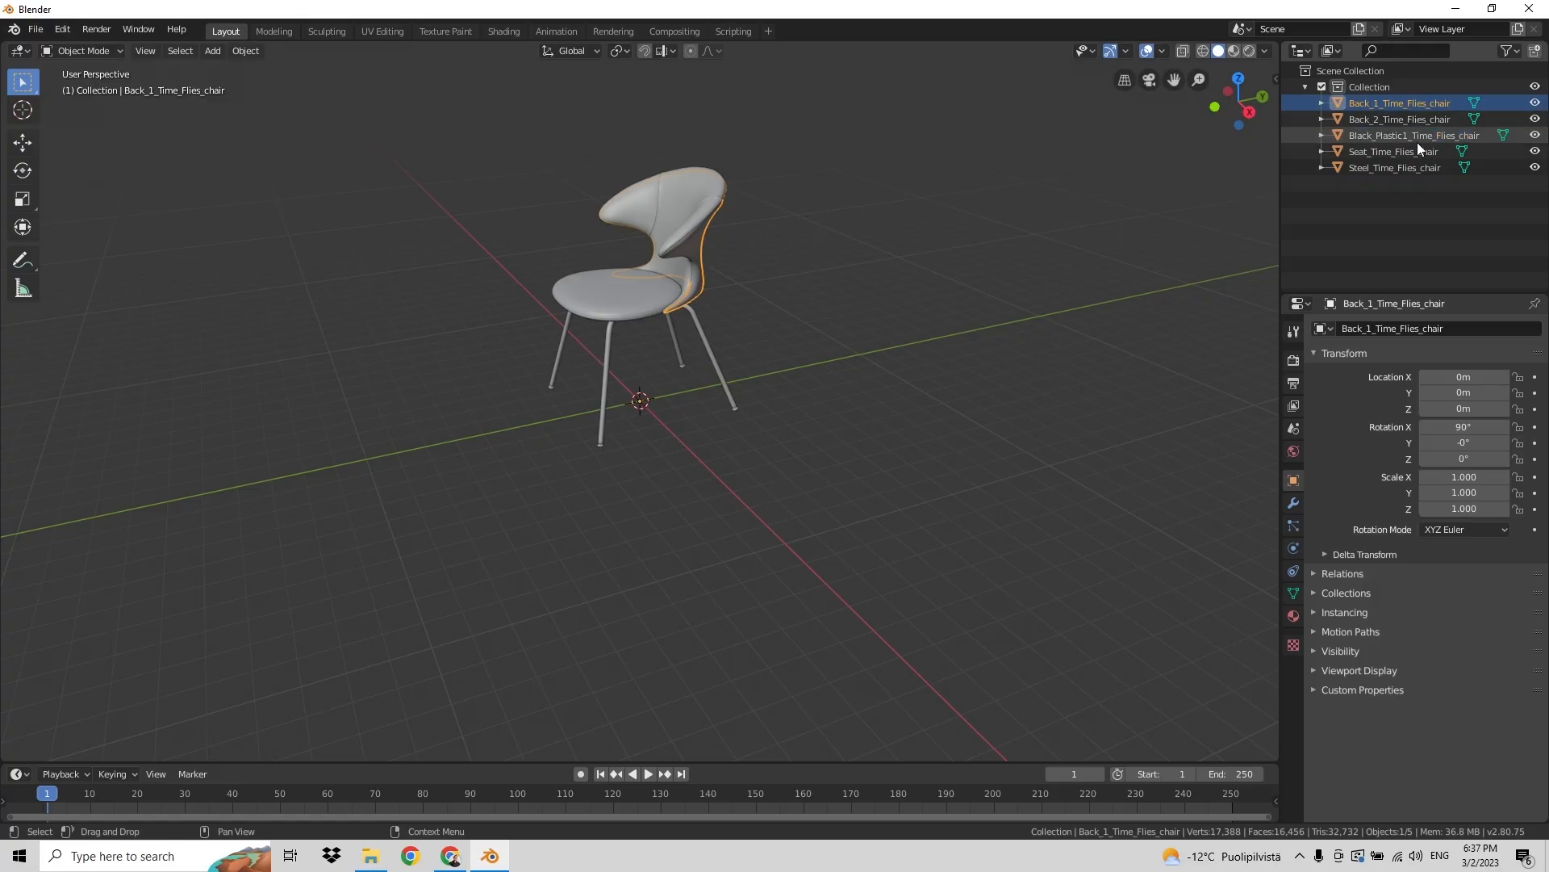
ctrl+click(1417, 121)
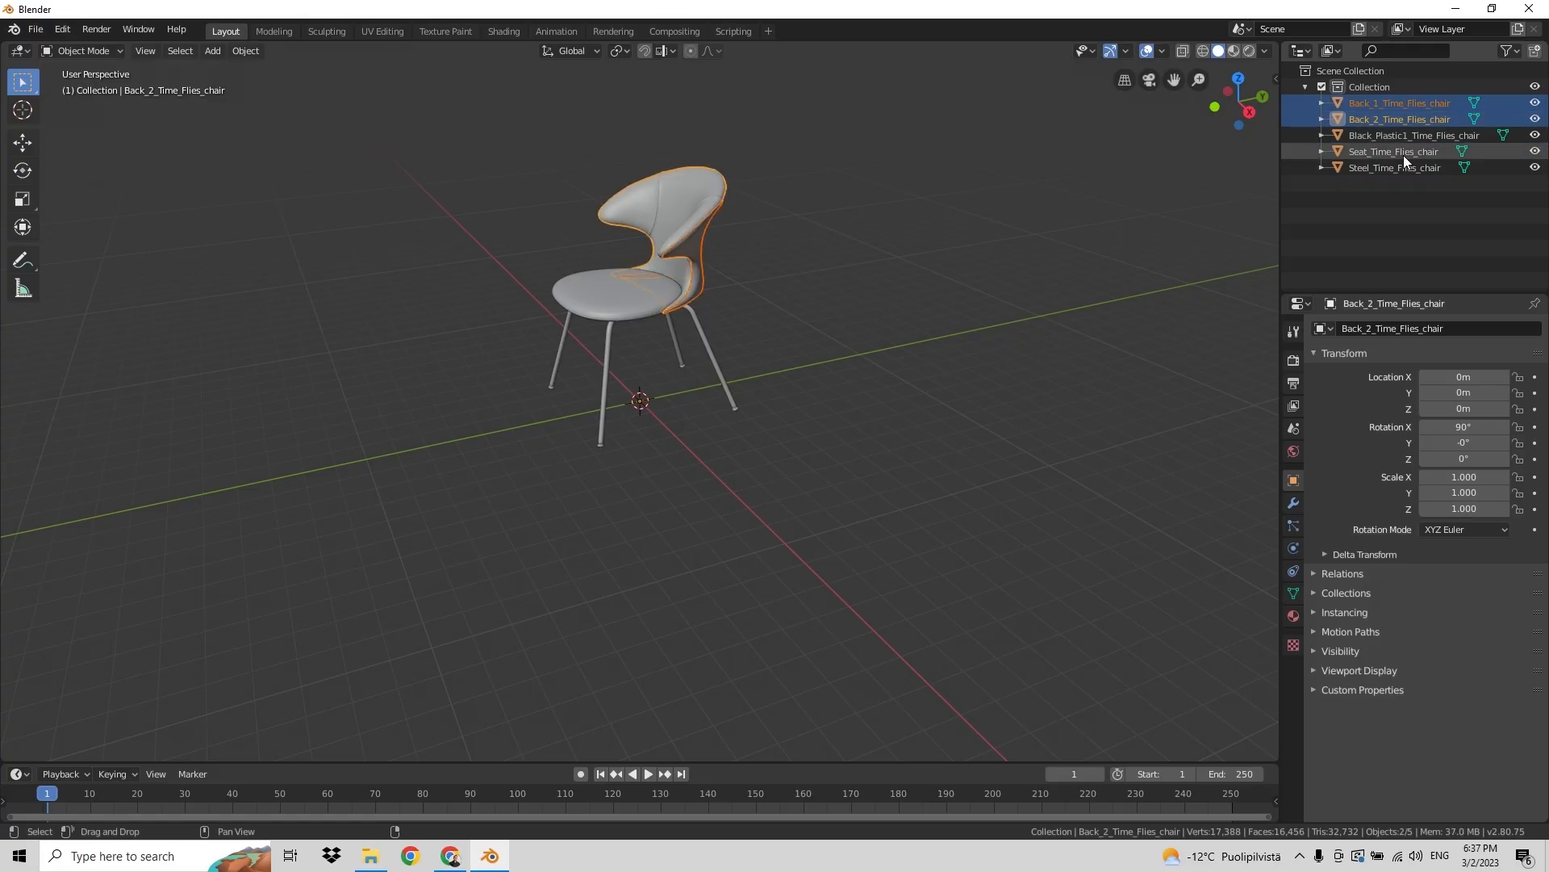
ctrl+click(1406, 152)
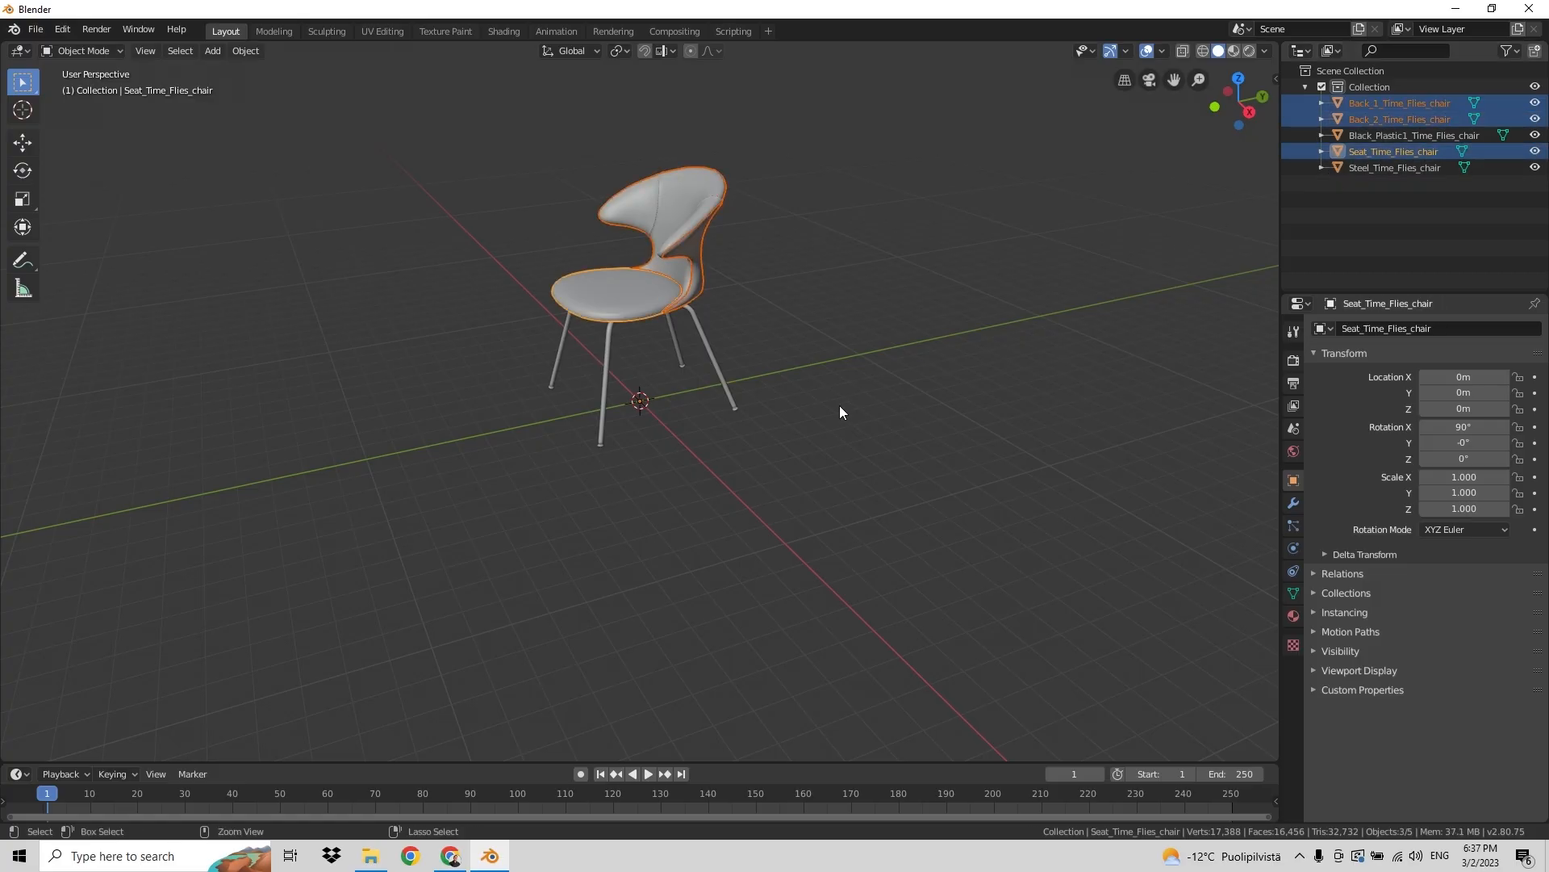
key(ctrl+j)
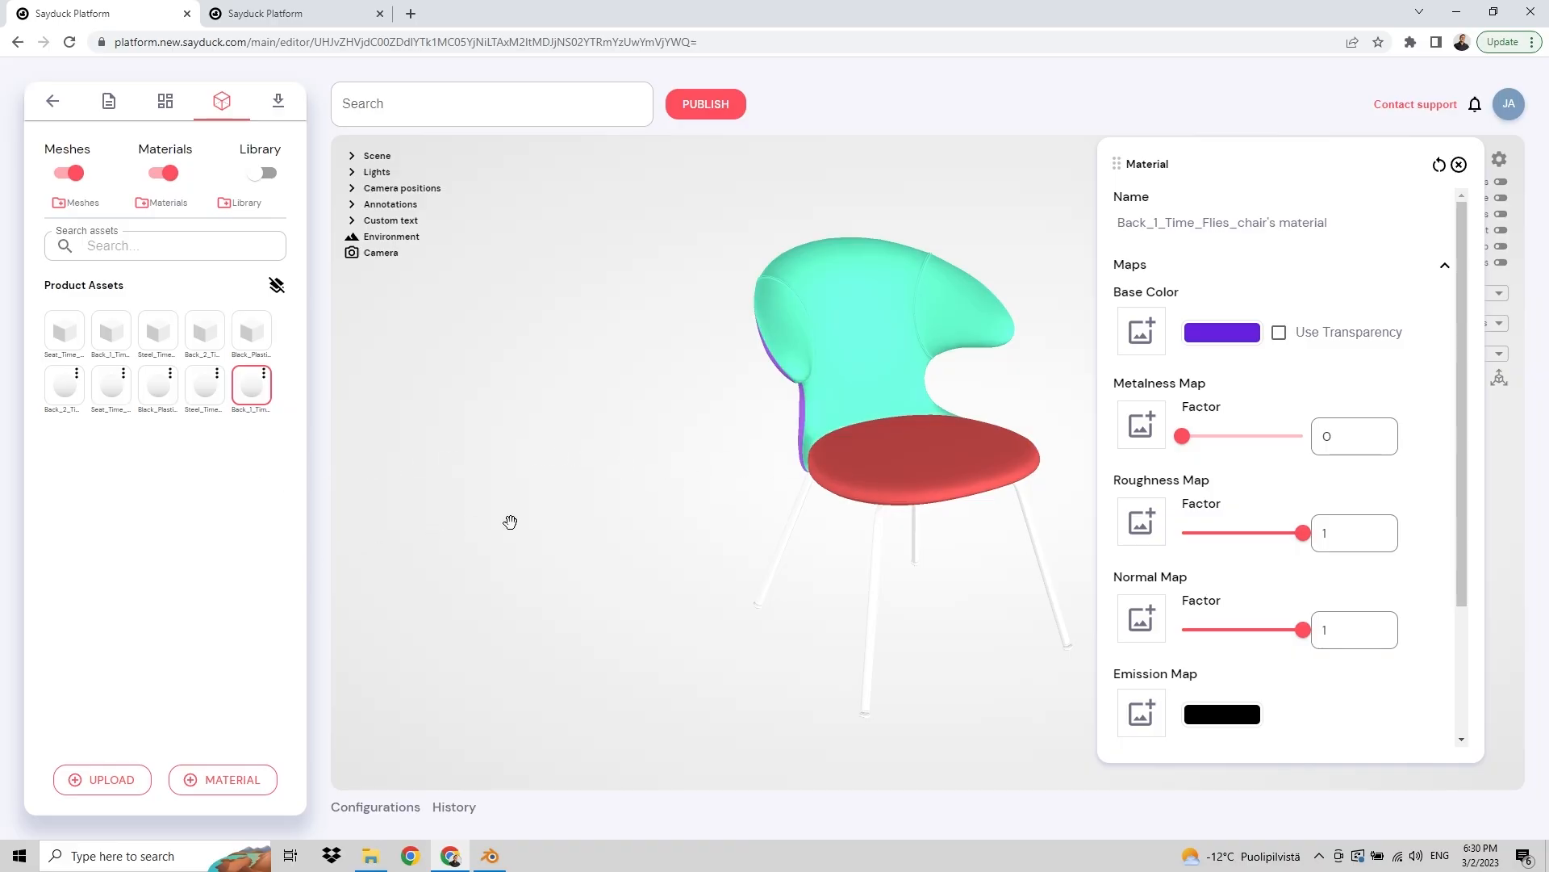
Step: Upload ao.jpeg from the OBJ folder as the Back_1 material's occlusion map
drag(509, 522, 546, 494)
drag(661, 491, 695, 474)
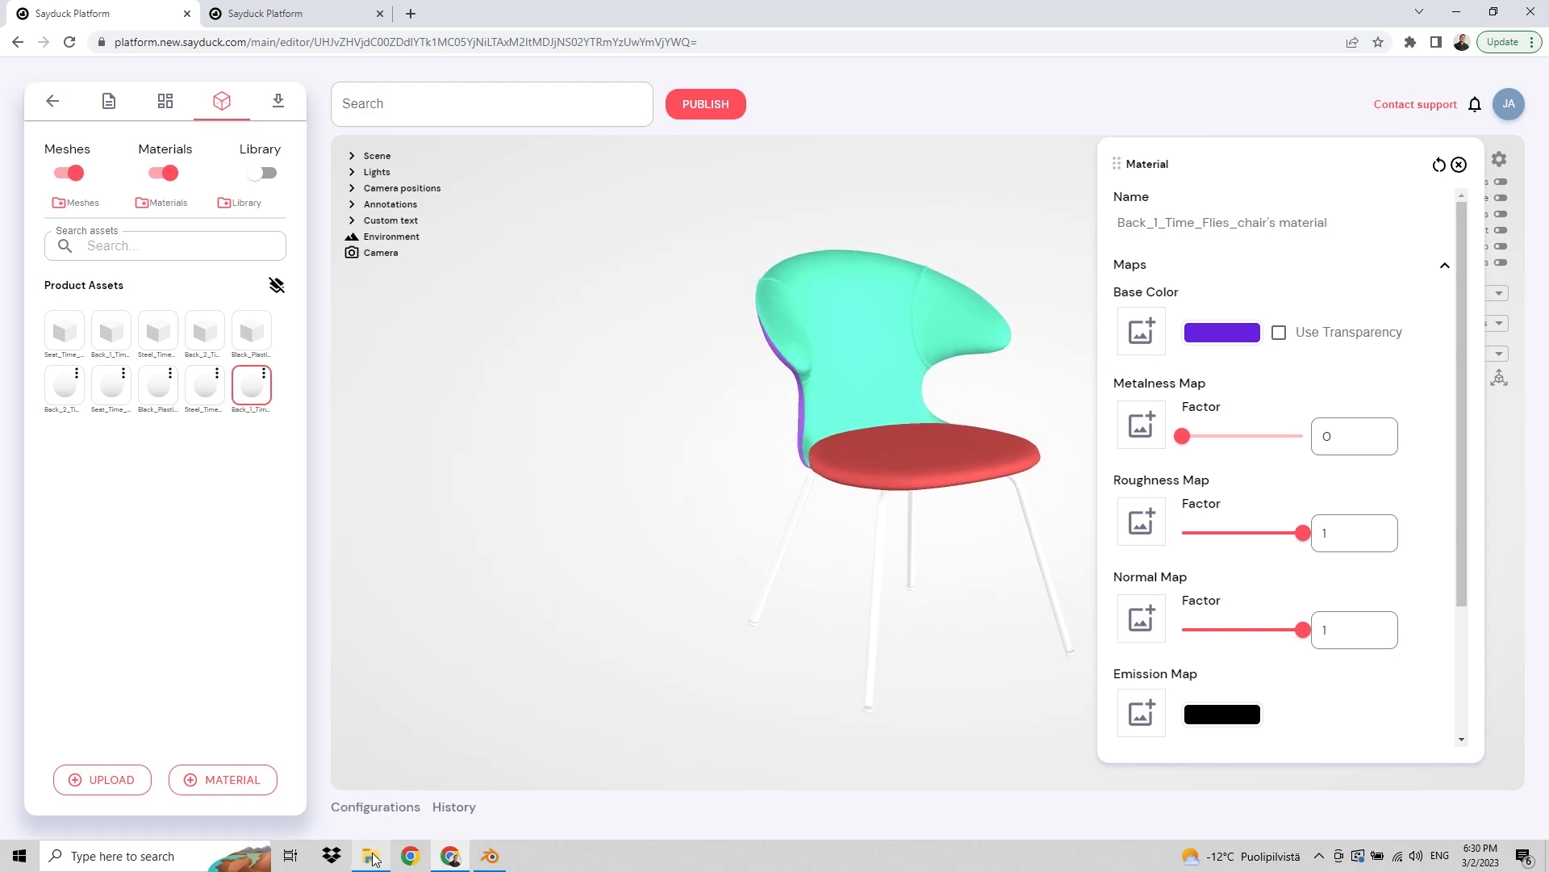
mouse_move(377, 839)
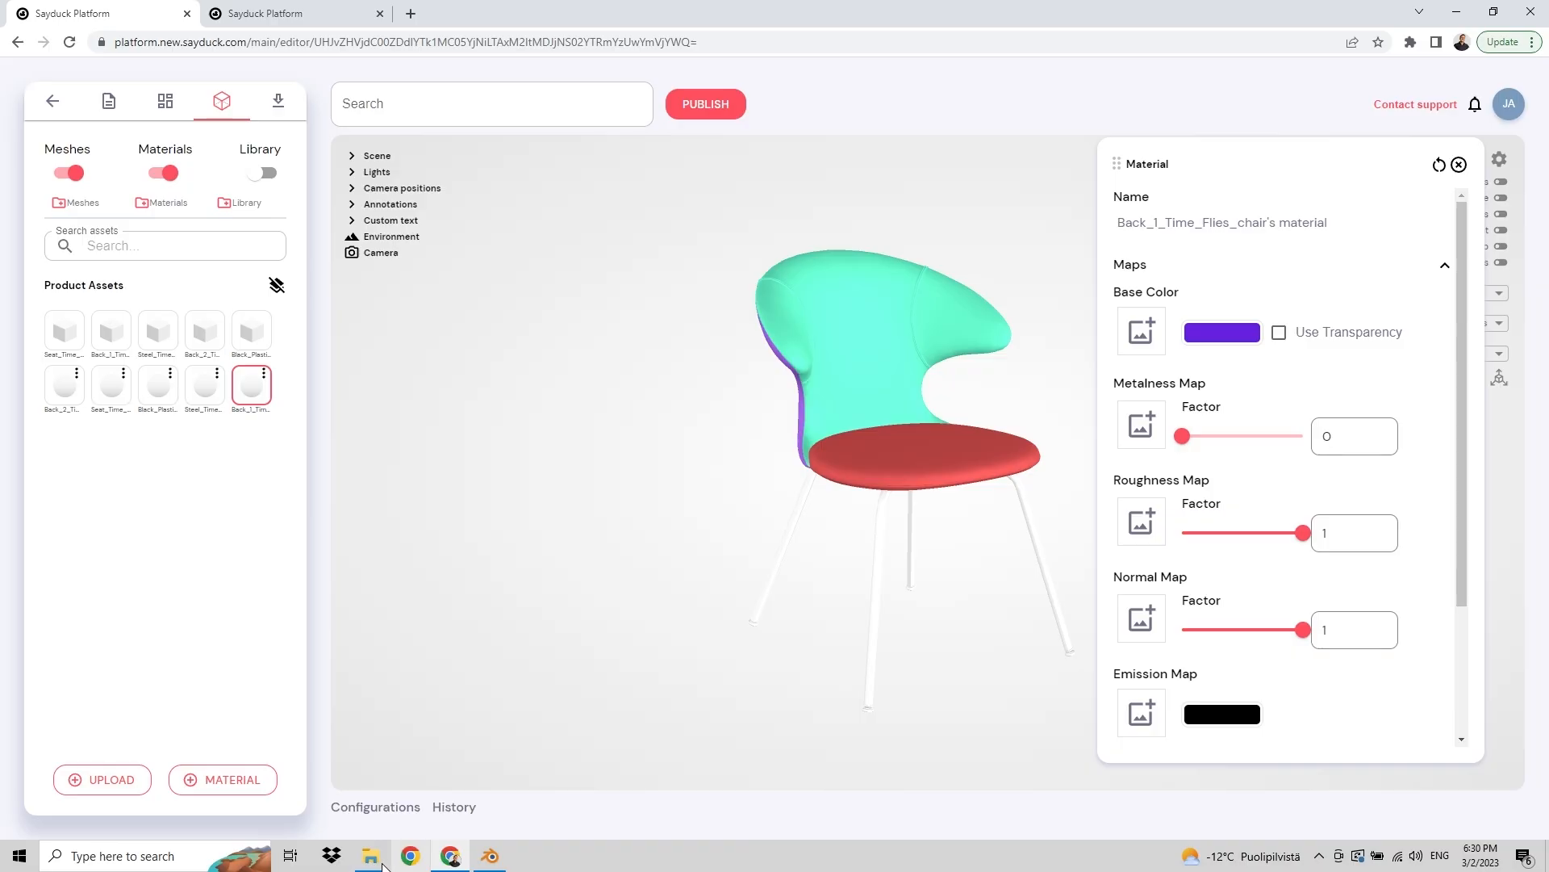
click(383, 862)
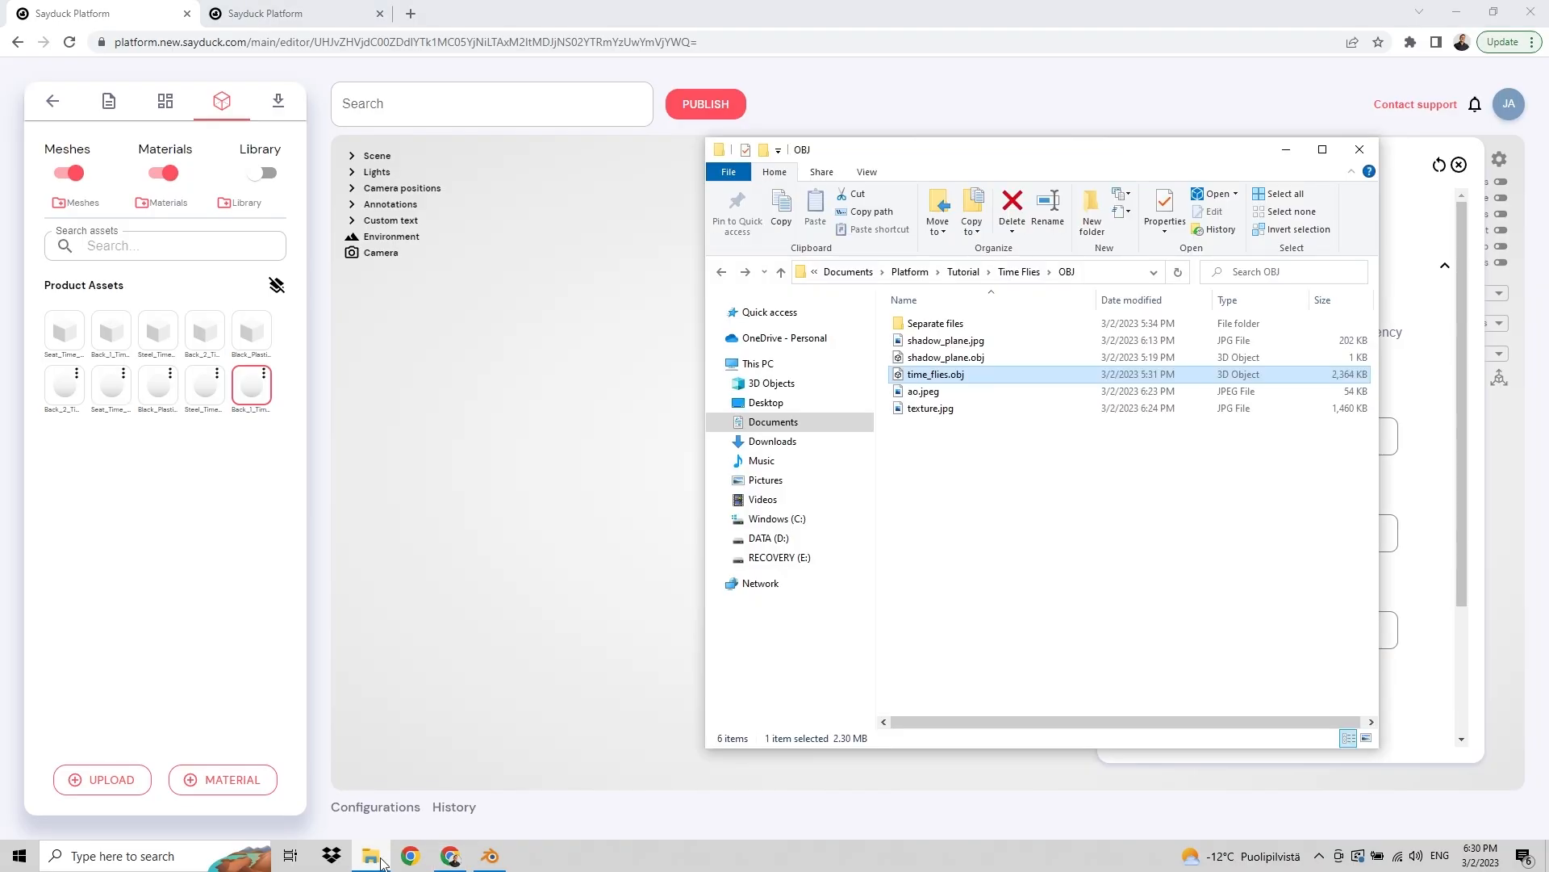
click(943, 391)
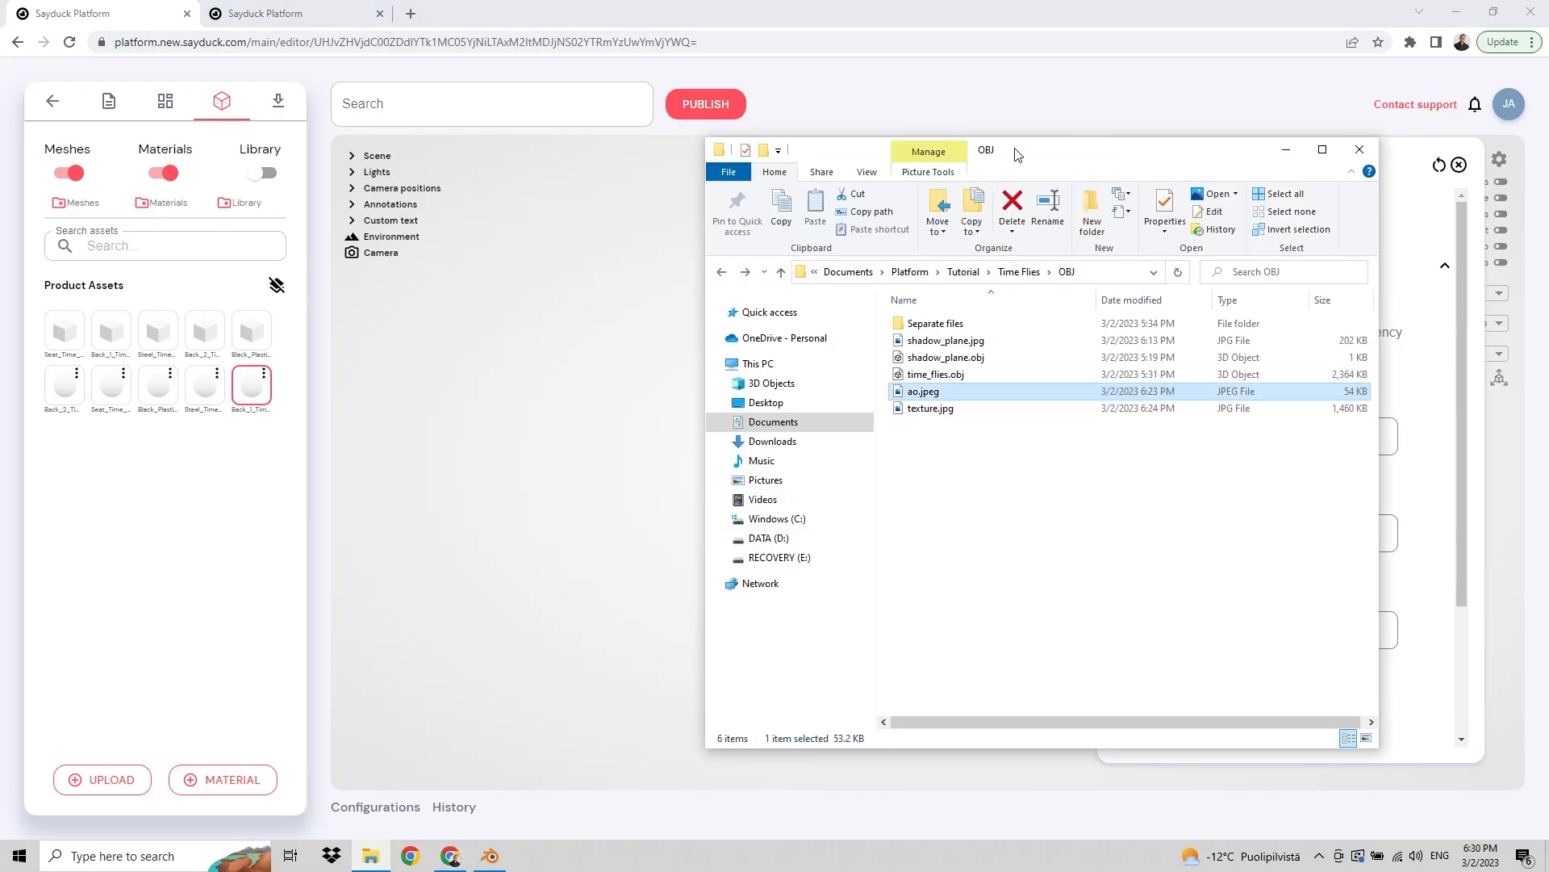
drag(1018, 154, 681, 174)
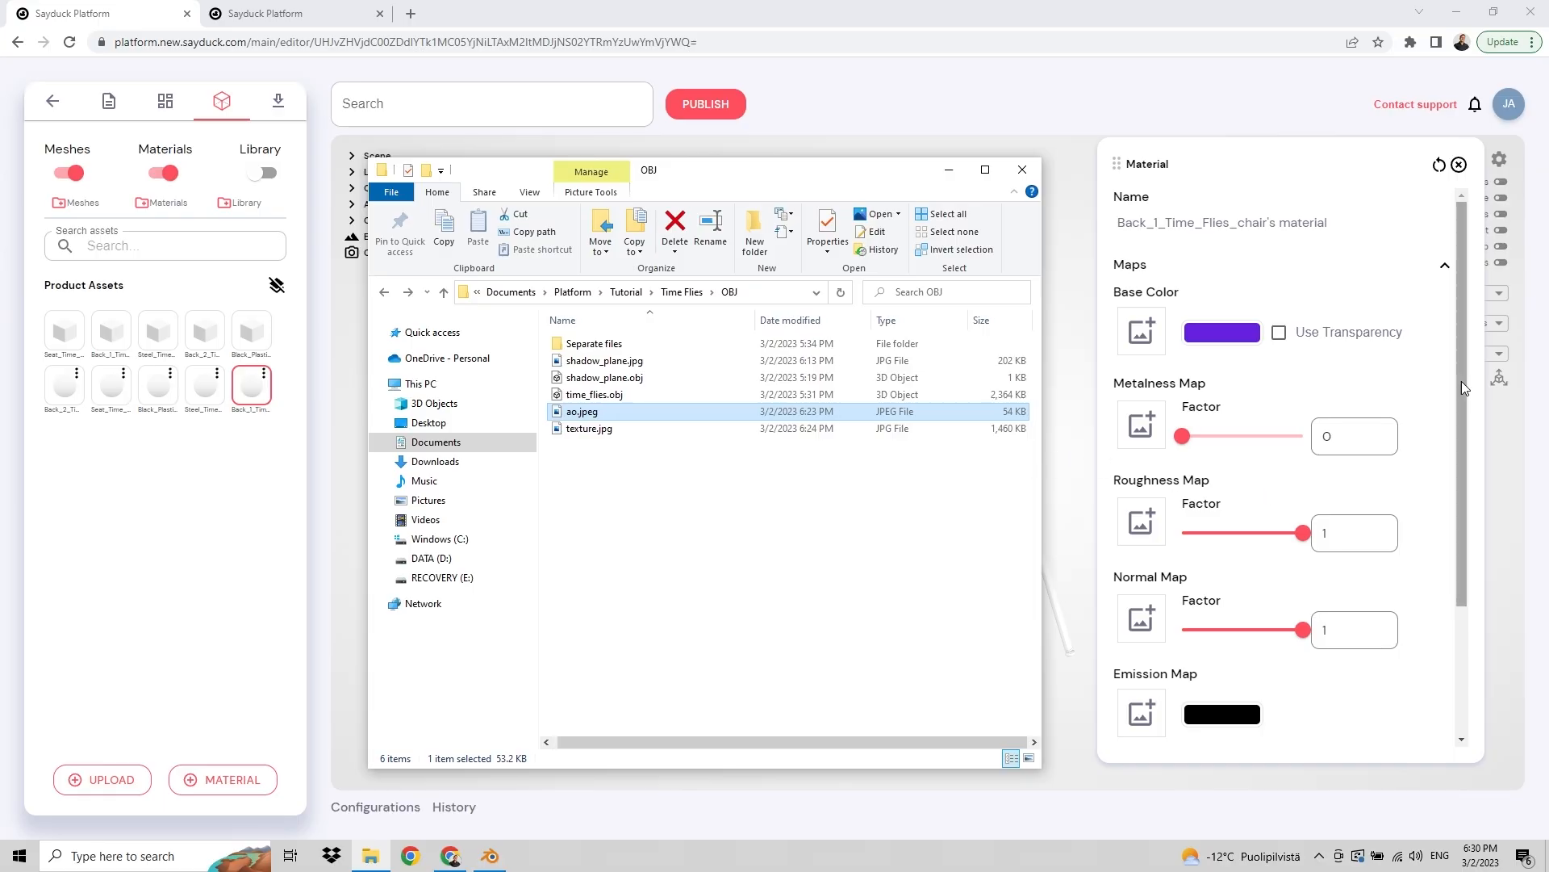
drag(1461, 381, 1451, 530)
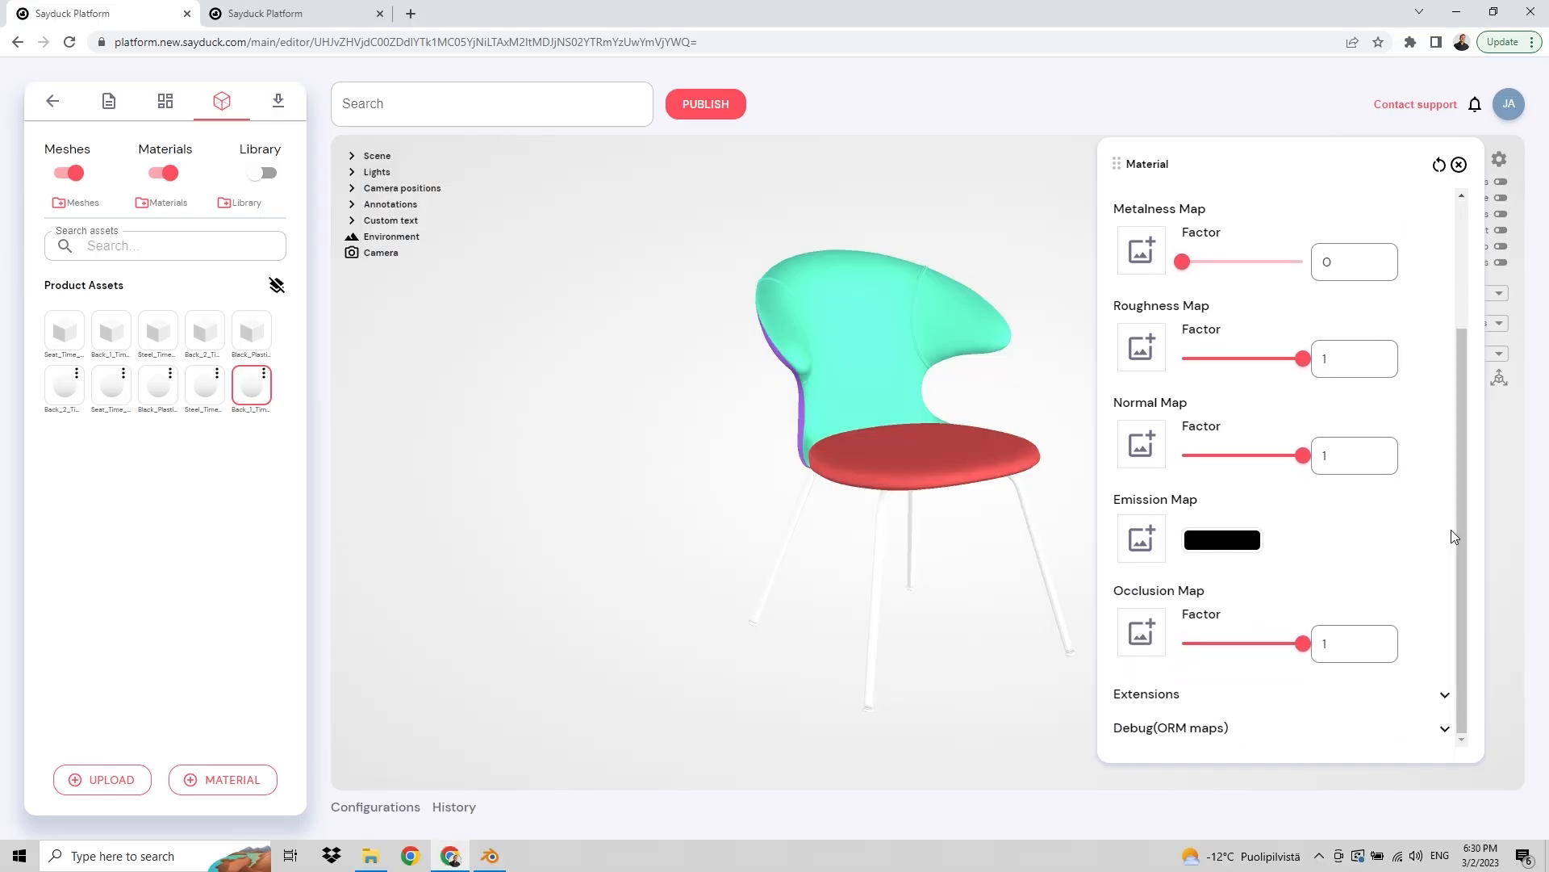
click(371, 855)
drag(583, 412, 1139, 641)
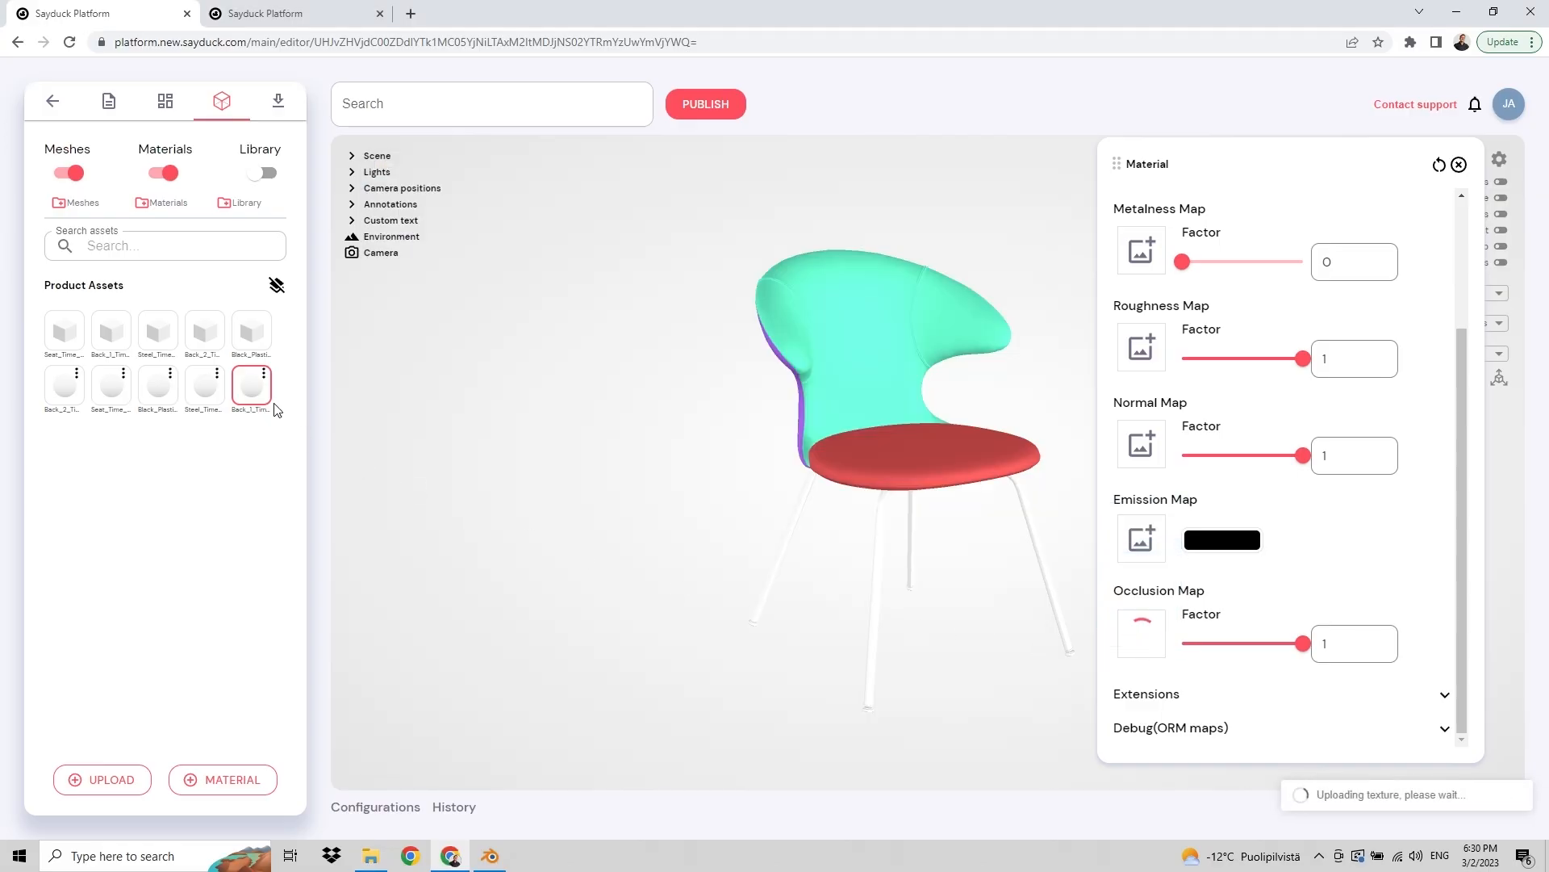
Step: Apply the Back_1 material to the whole chair group in the scene tree and inspect the backrest and seat nodes
click(369, 155)
drag(250, 384, 408, 178)
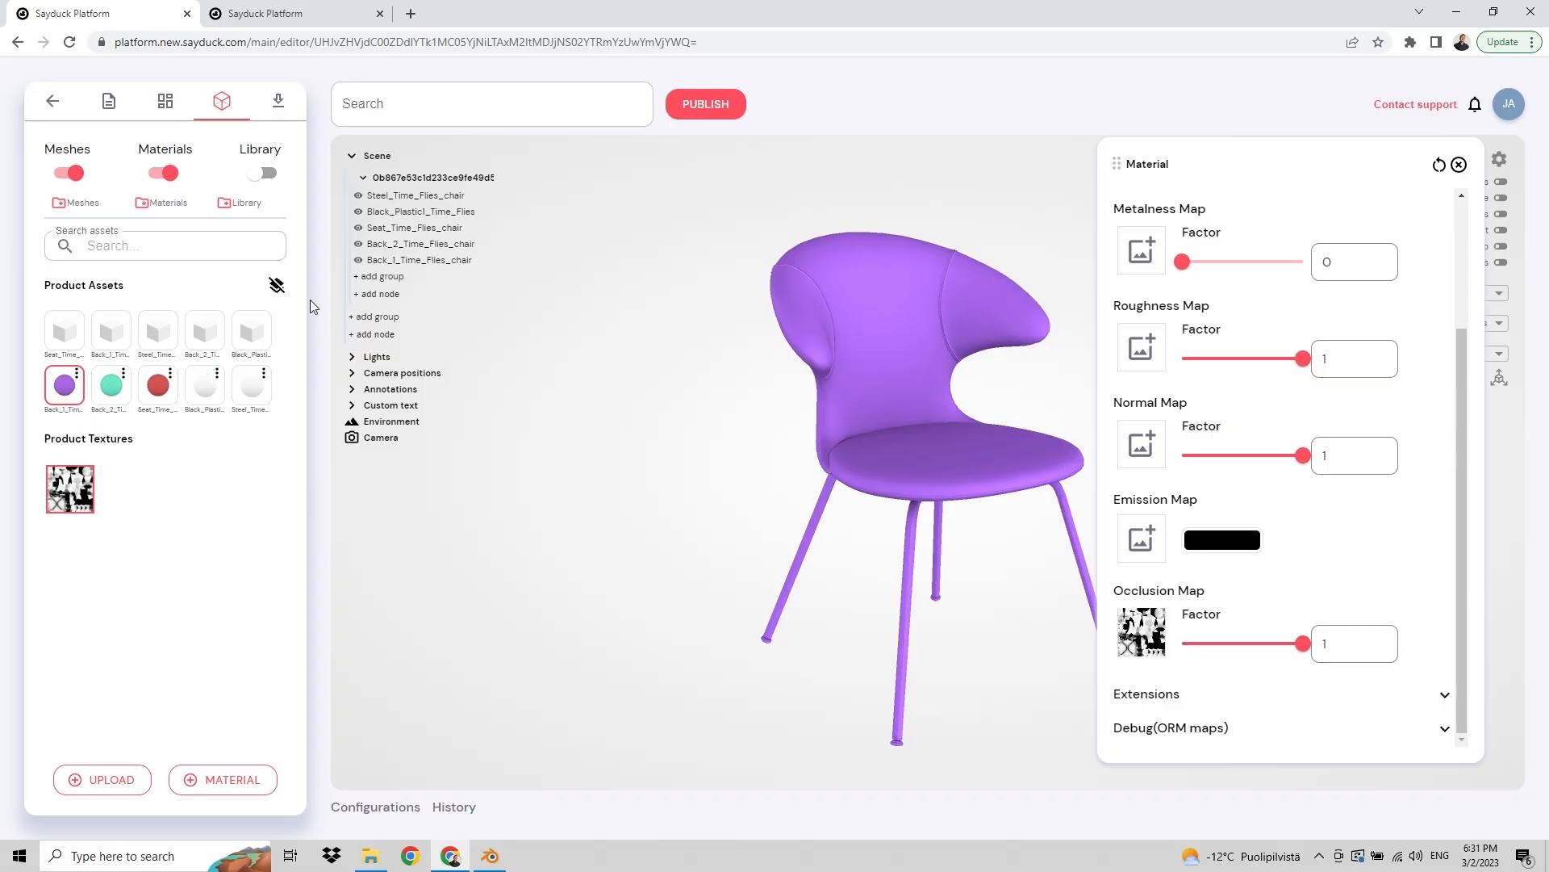
click(415, 245)
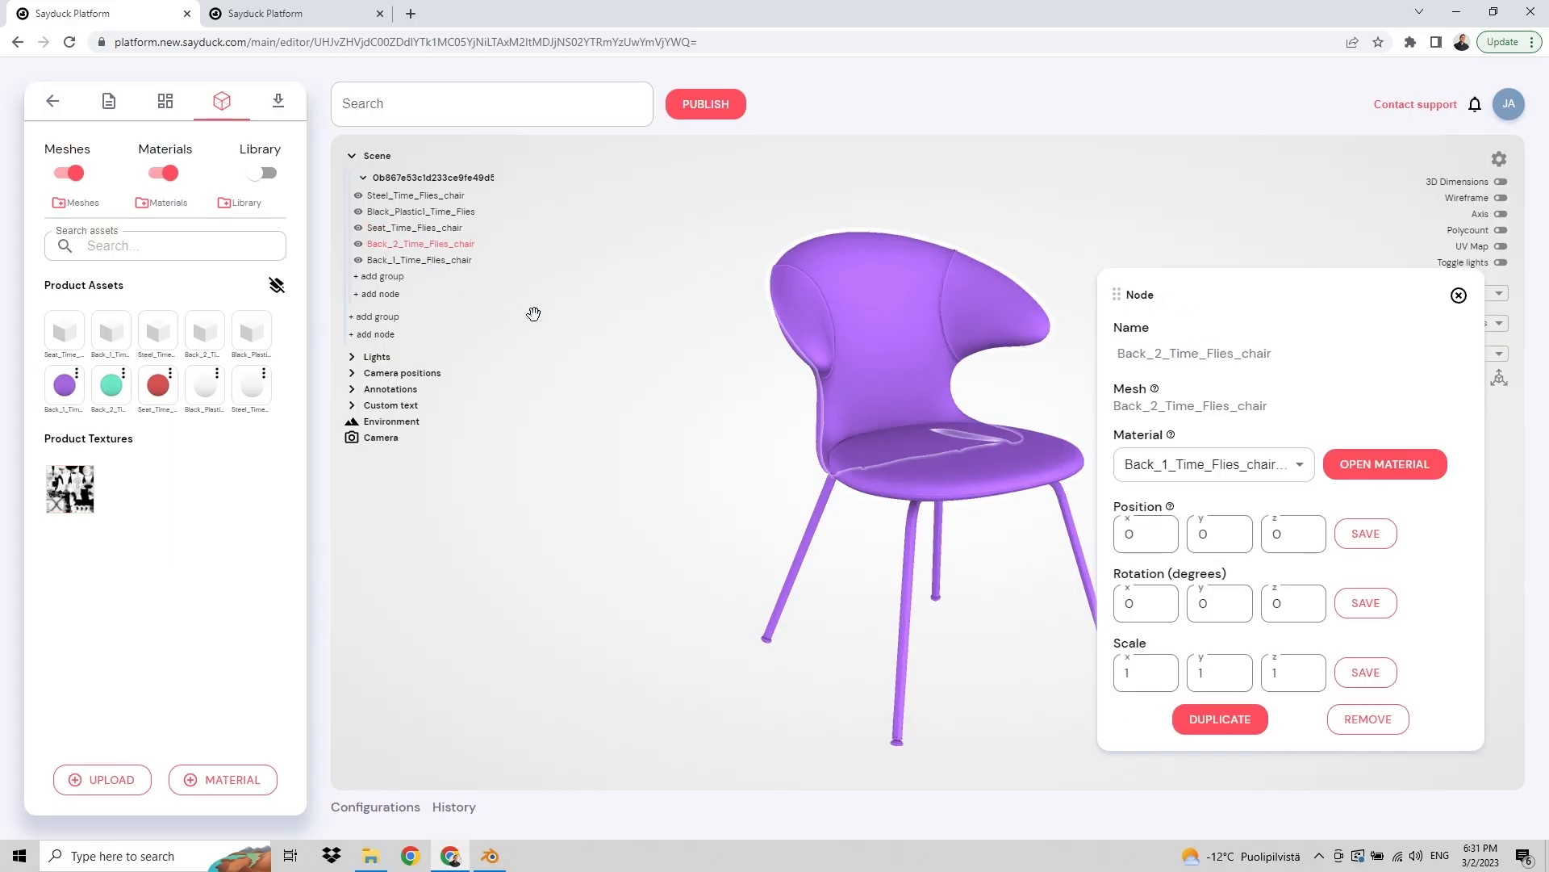
click(960, 494)
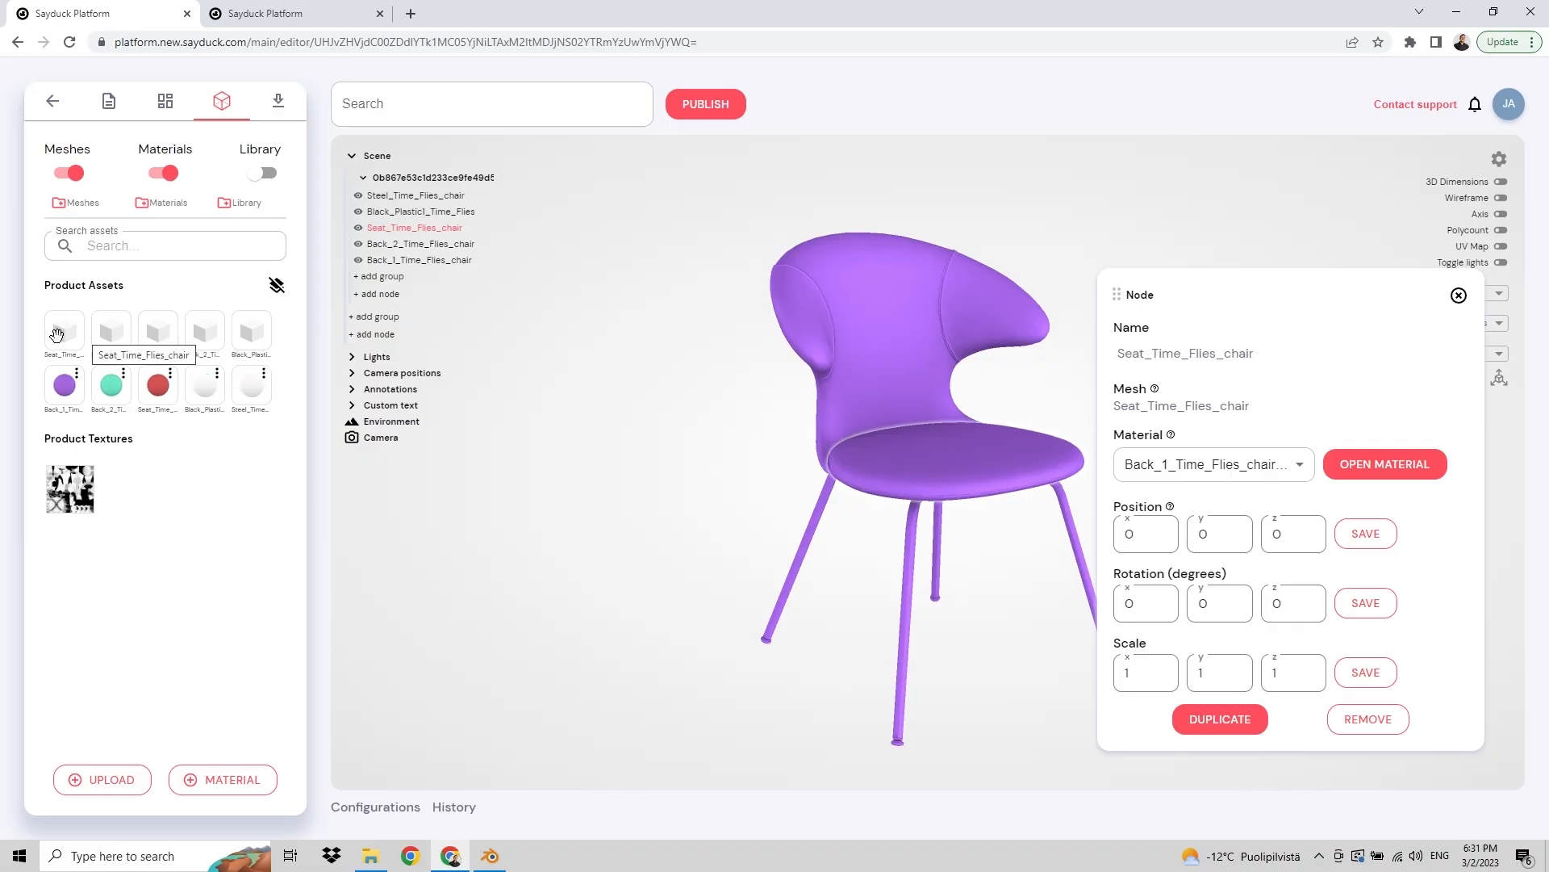
Step: Add a Seat mesh node to the scene and remove that added node again
drag(56, 335, 436, 408)
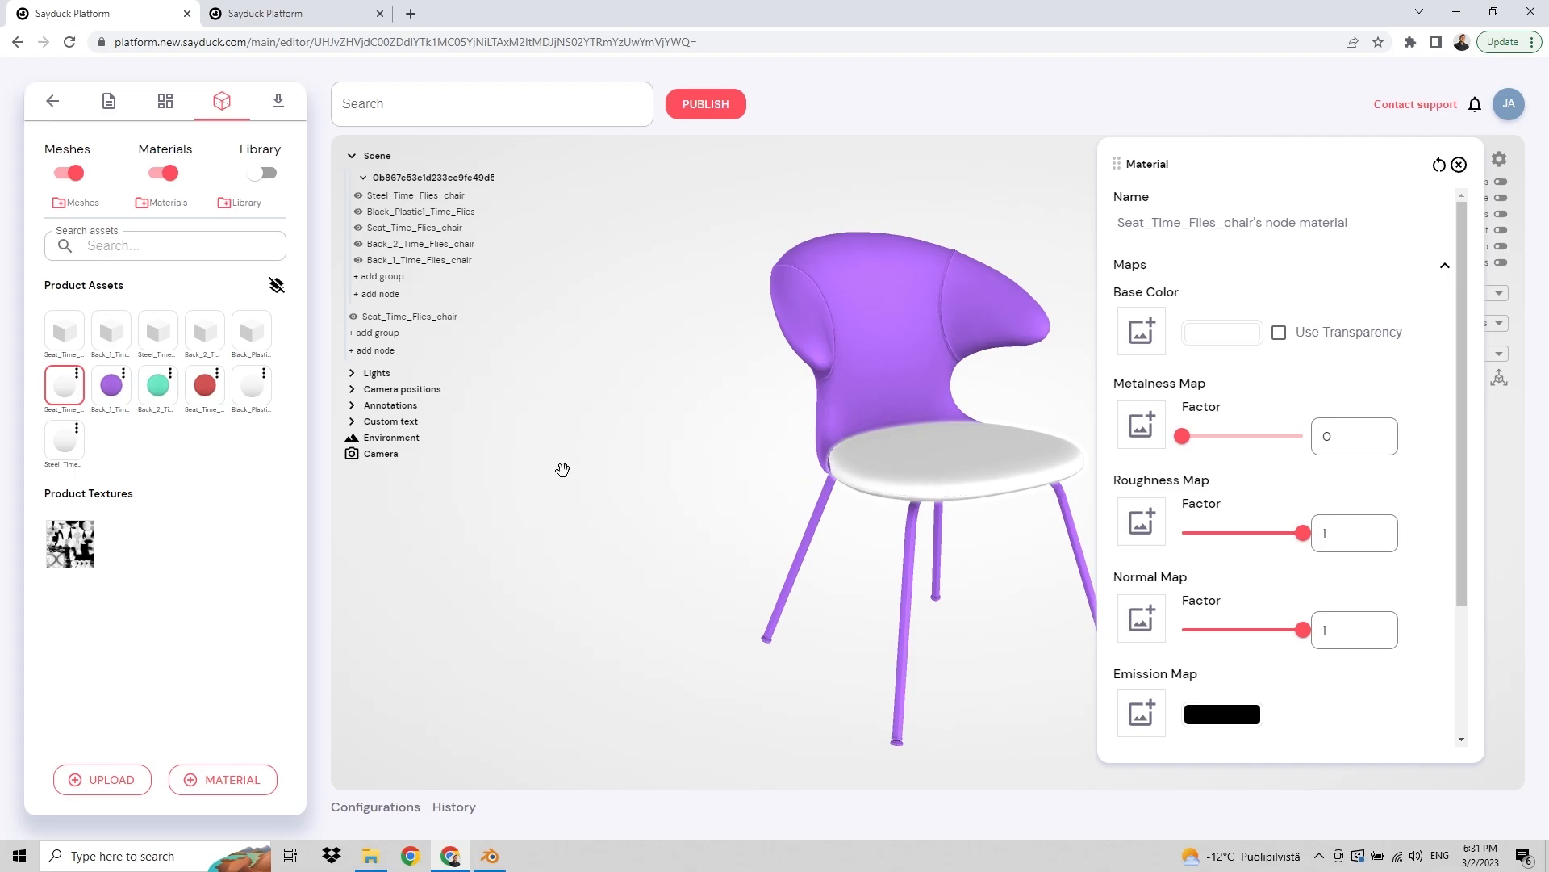
click(418, 320)
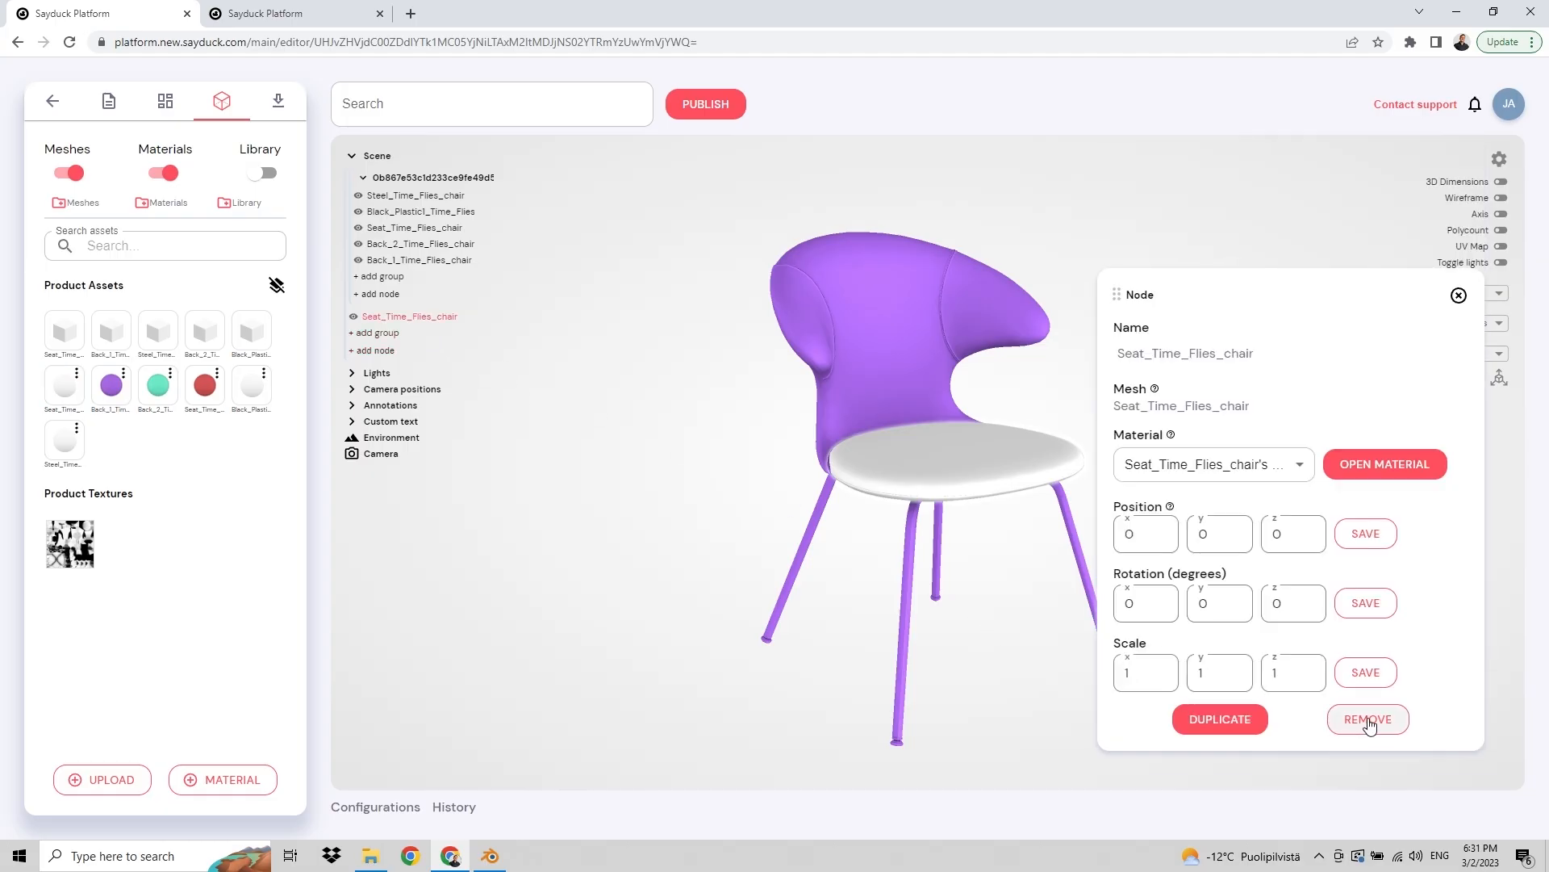
click(1368, 717)
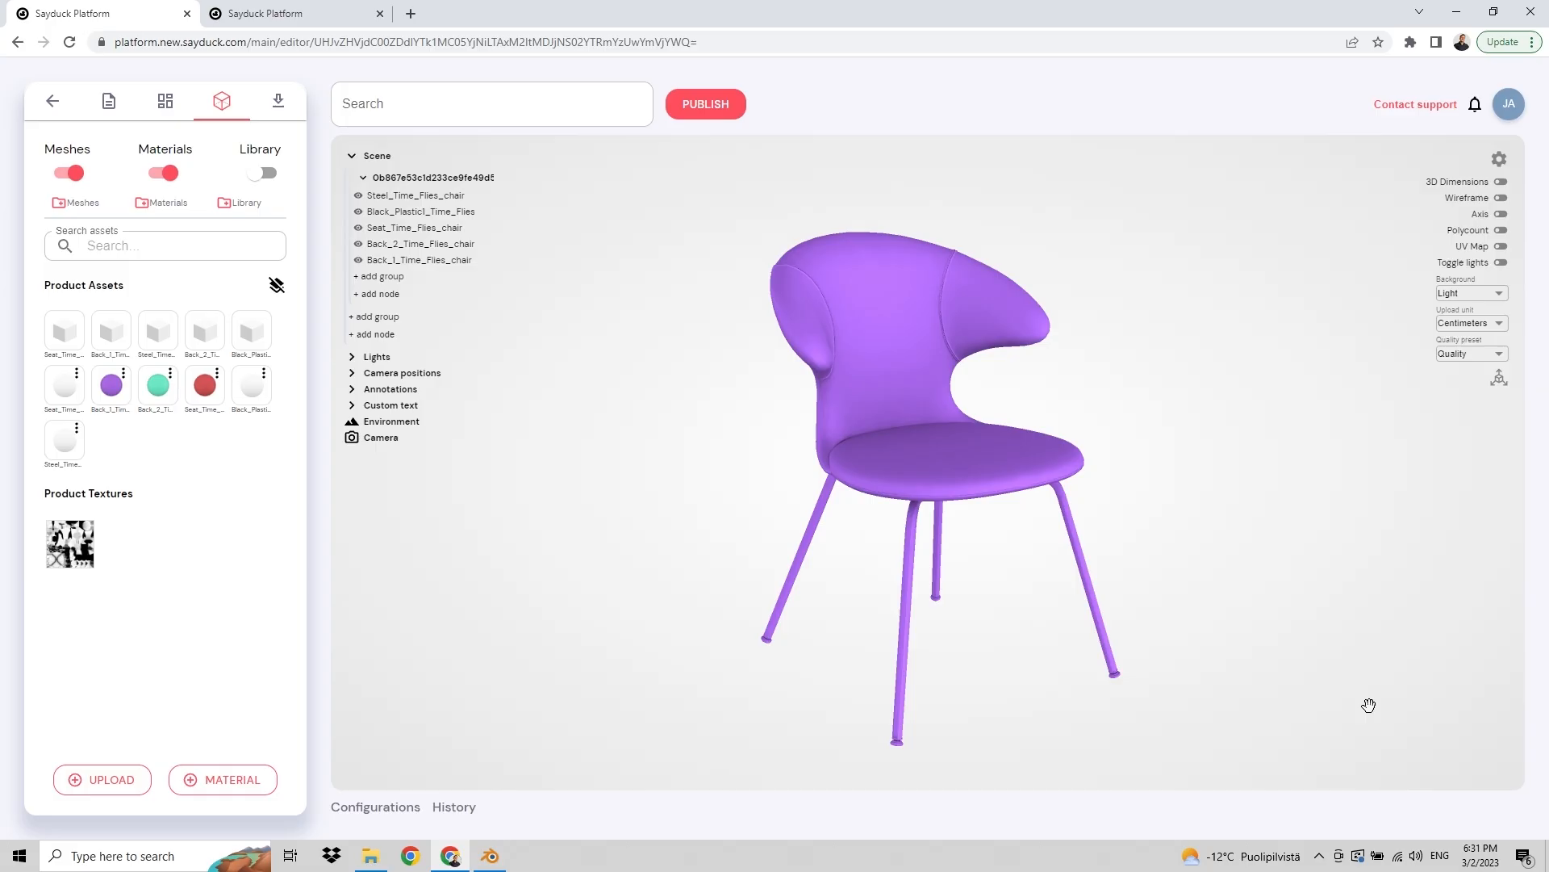
Step: Replace the Back_2 mesh with Back_2 Time_Flies_chair.obj from the Separate files folder and refresh the page
mouse_move(689, 557)
mouse_down()
mouse_move(729, 554)
mouse_move(690, 558)
mouse_up()
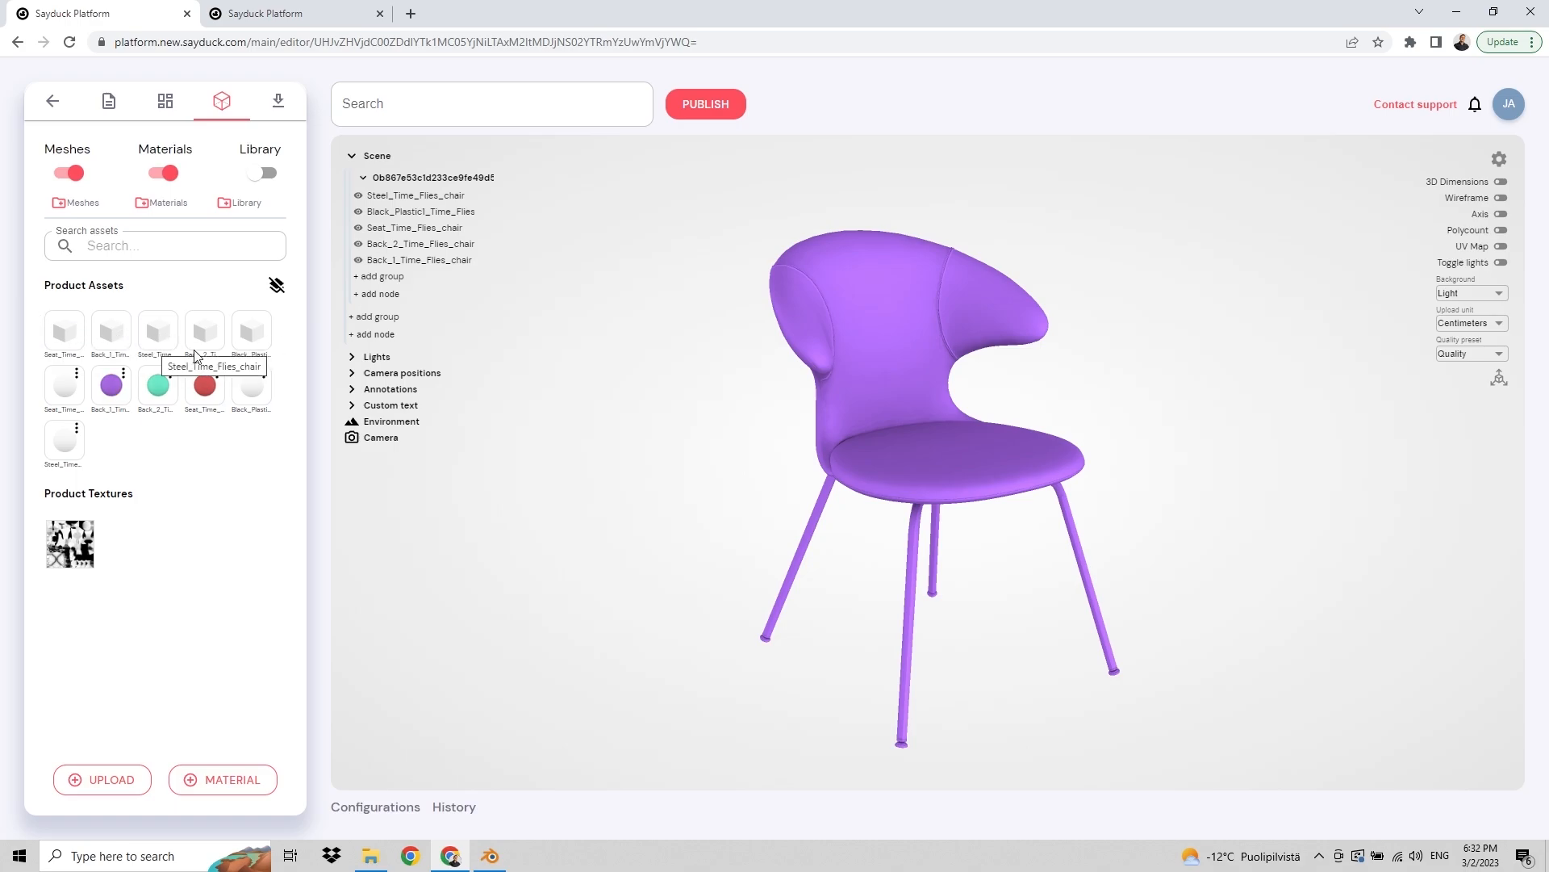
drag(734, 525, 733, 495)
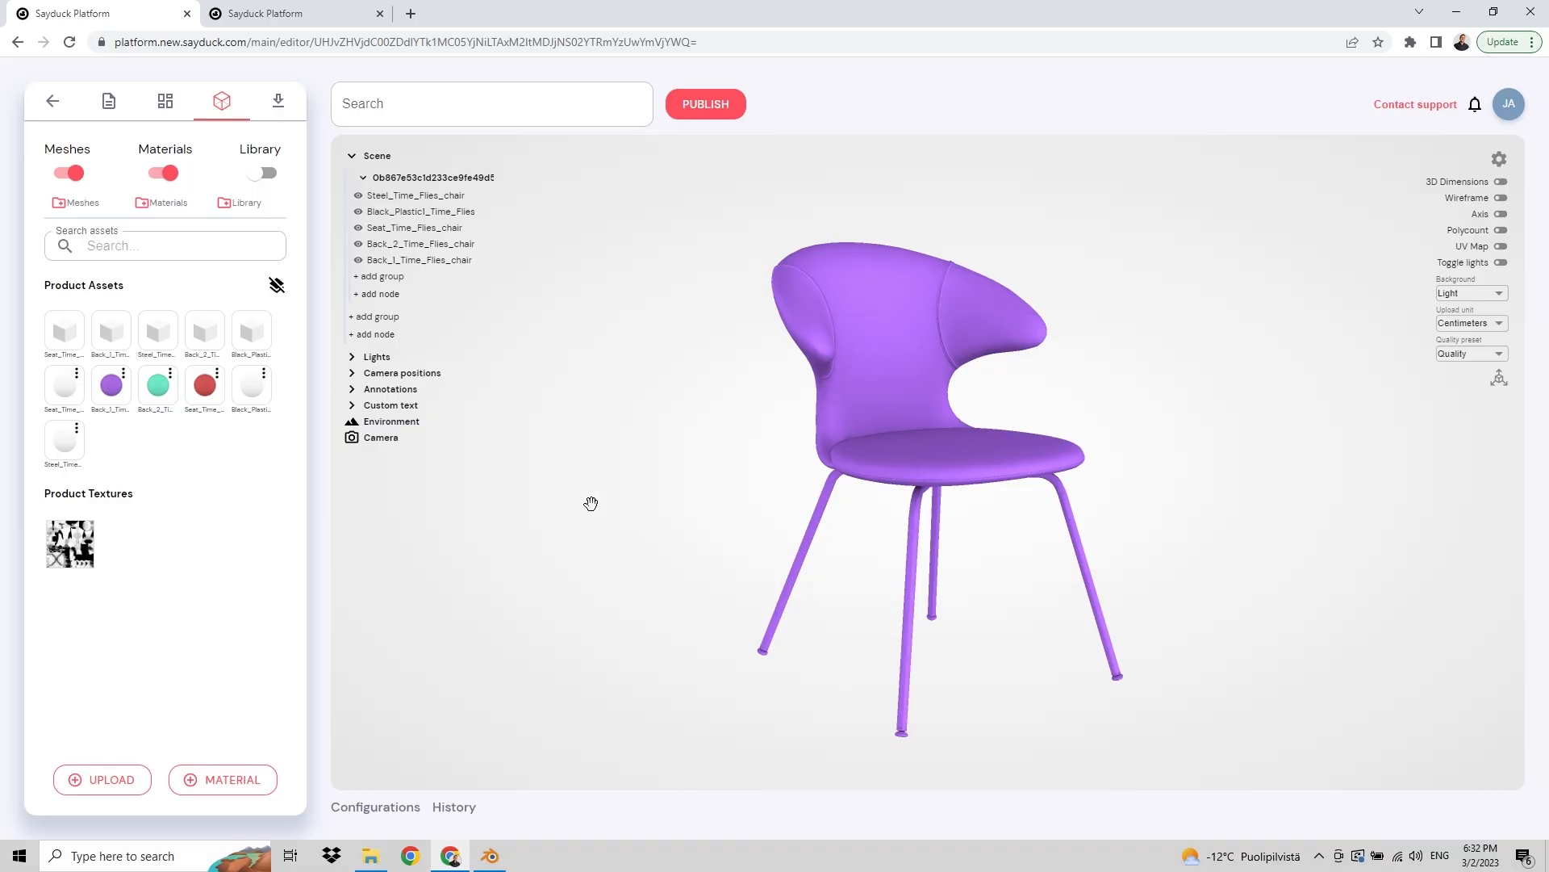
click(204, 331)
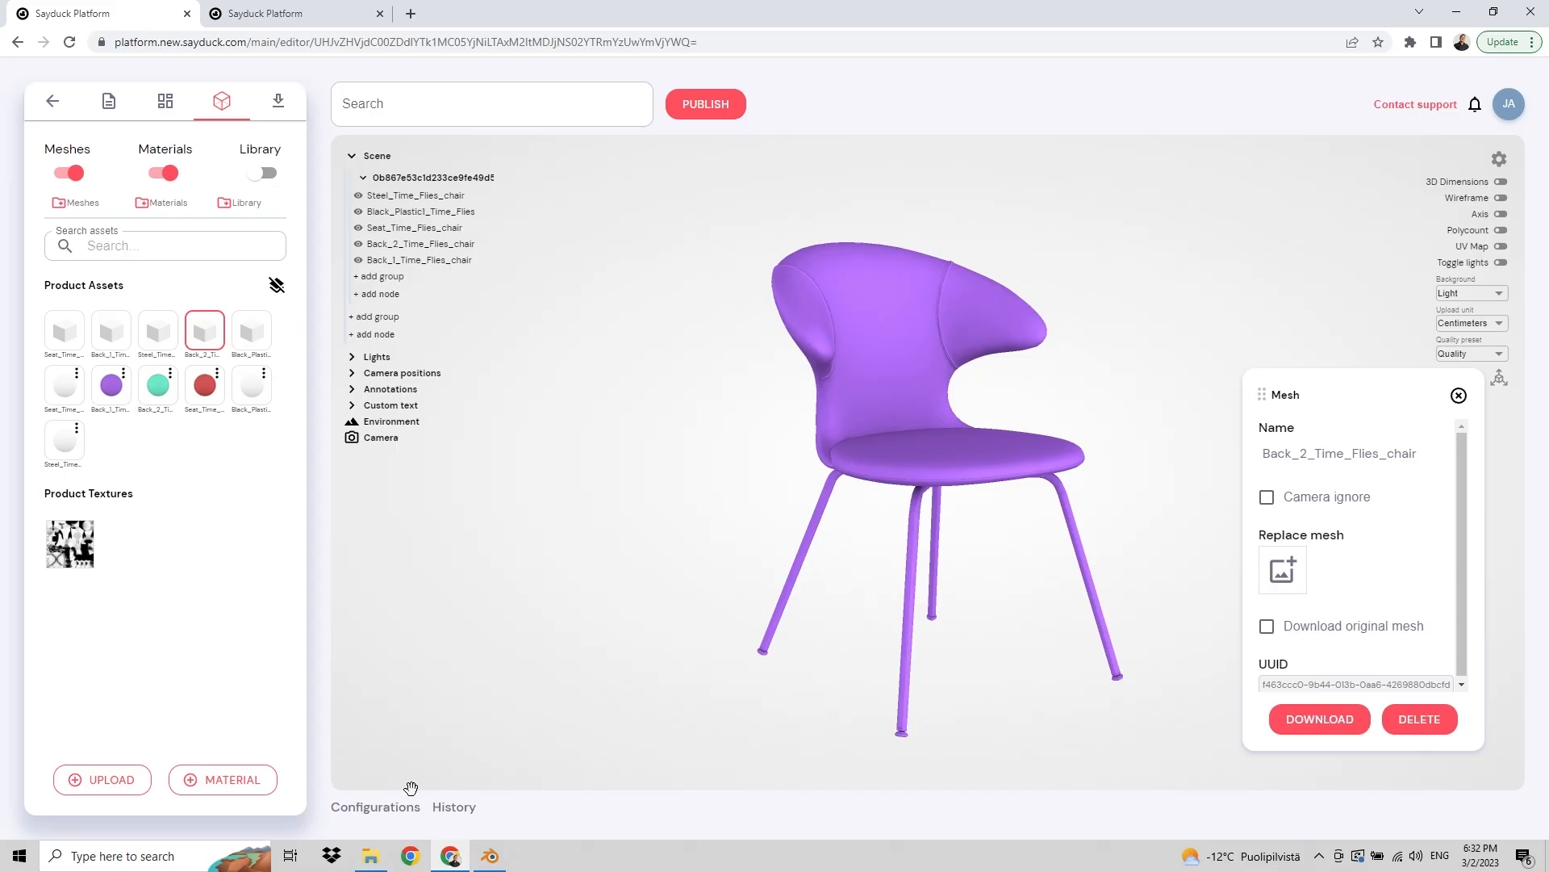
click(370, 856)
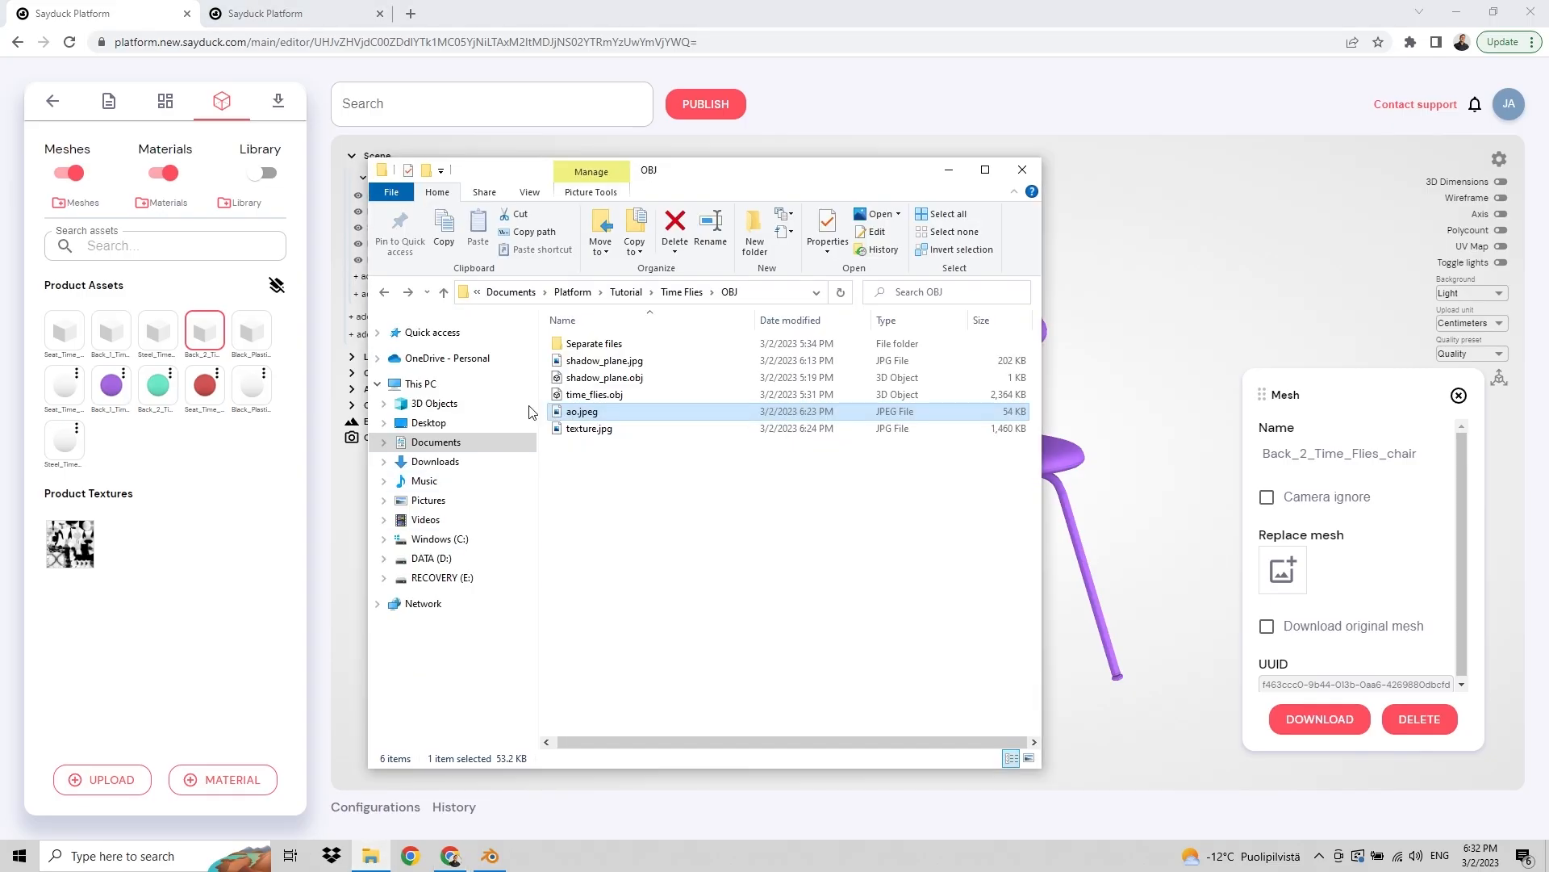
double_click(594, 343)
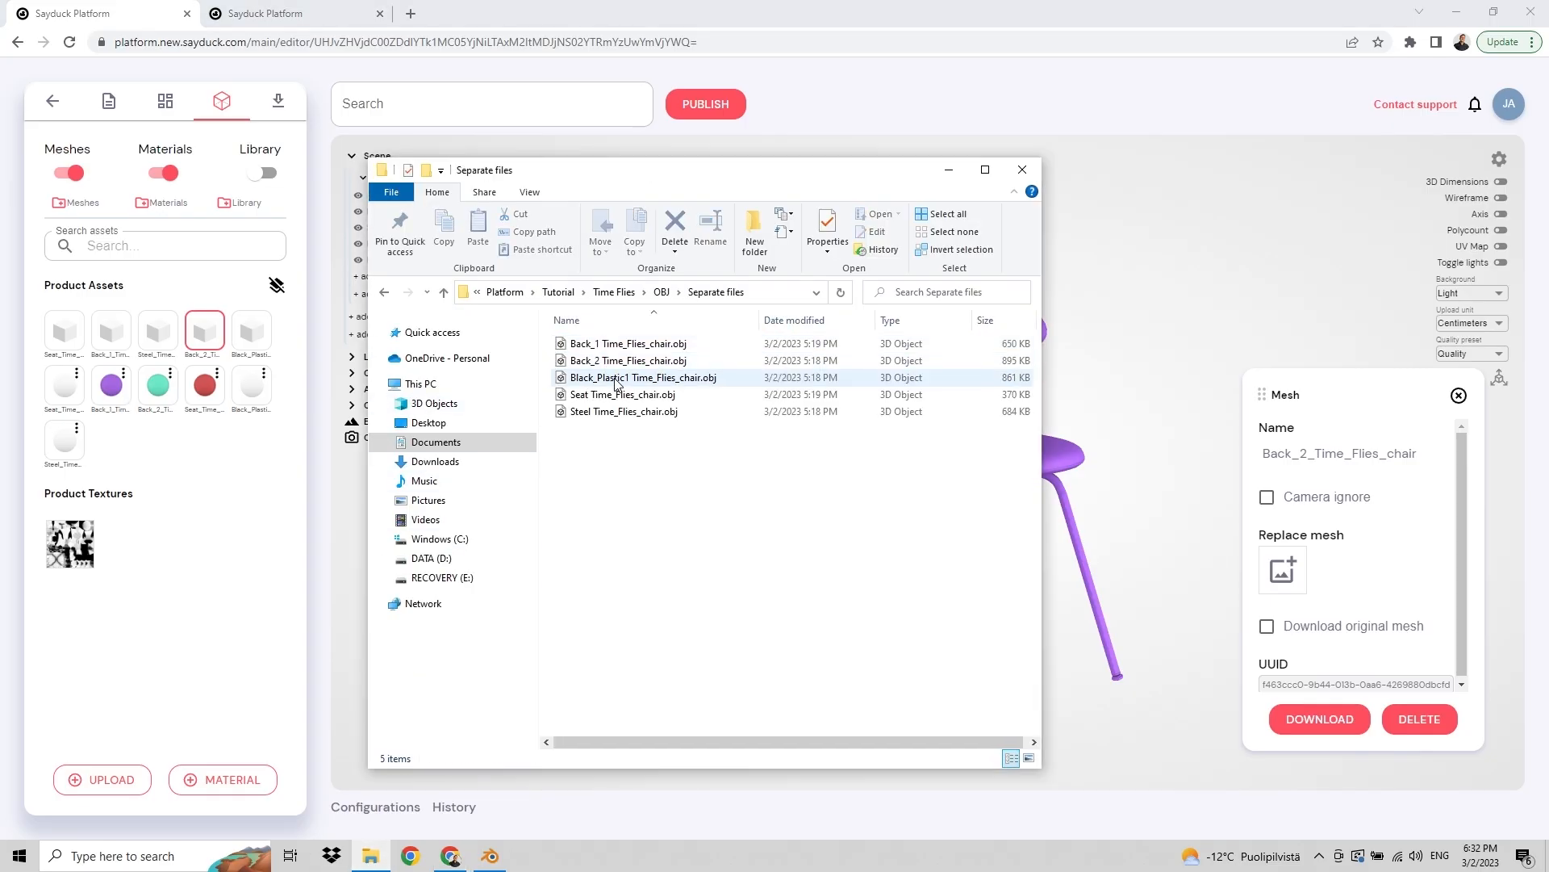
click(610, 361)
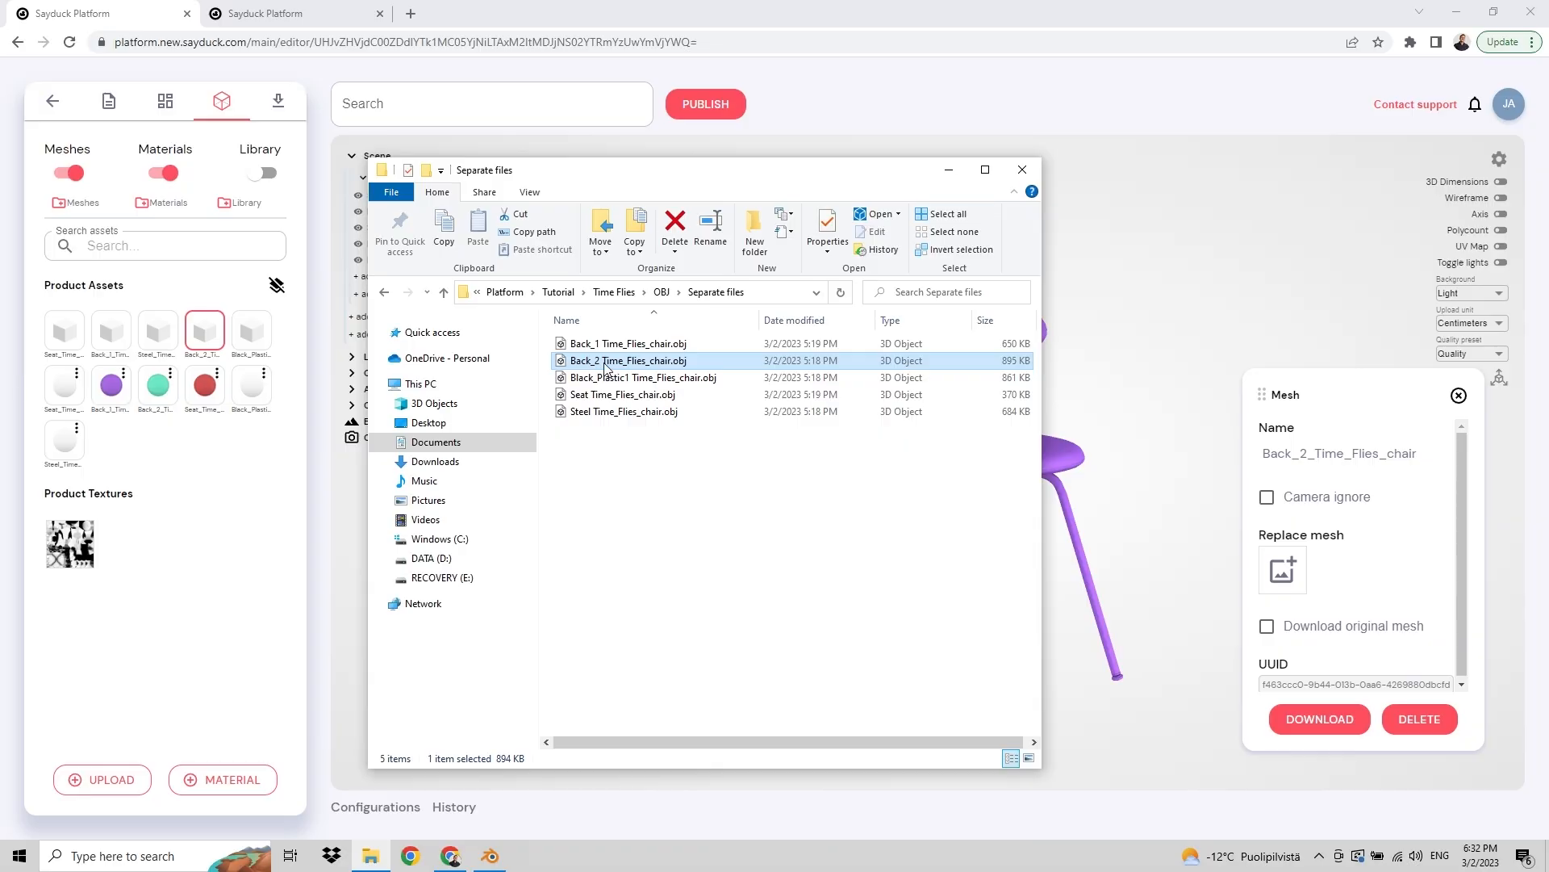
drag(606, 367, 1285, 574)
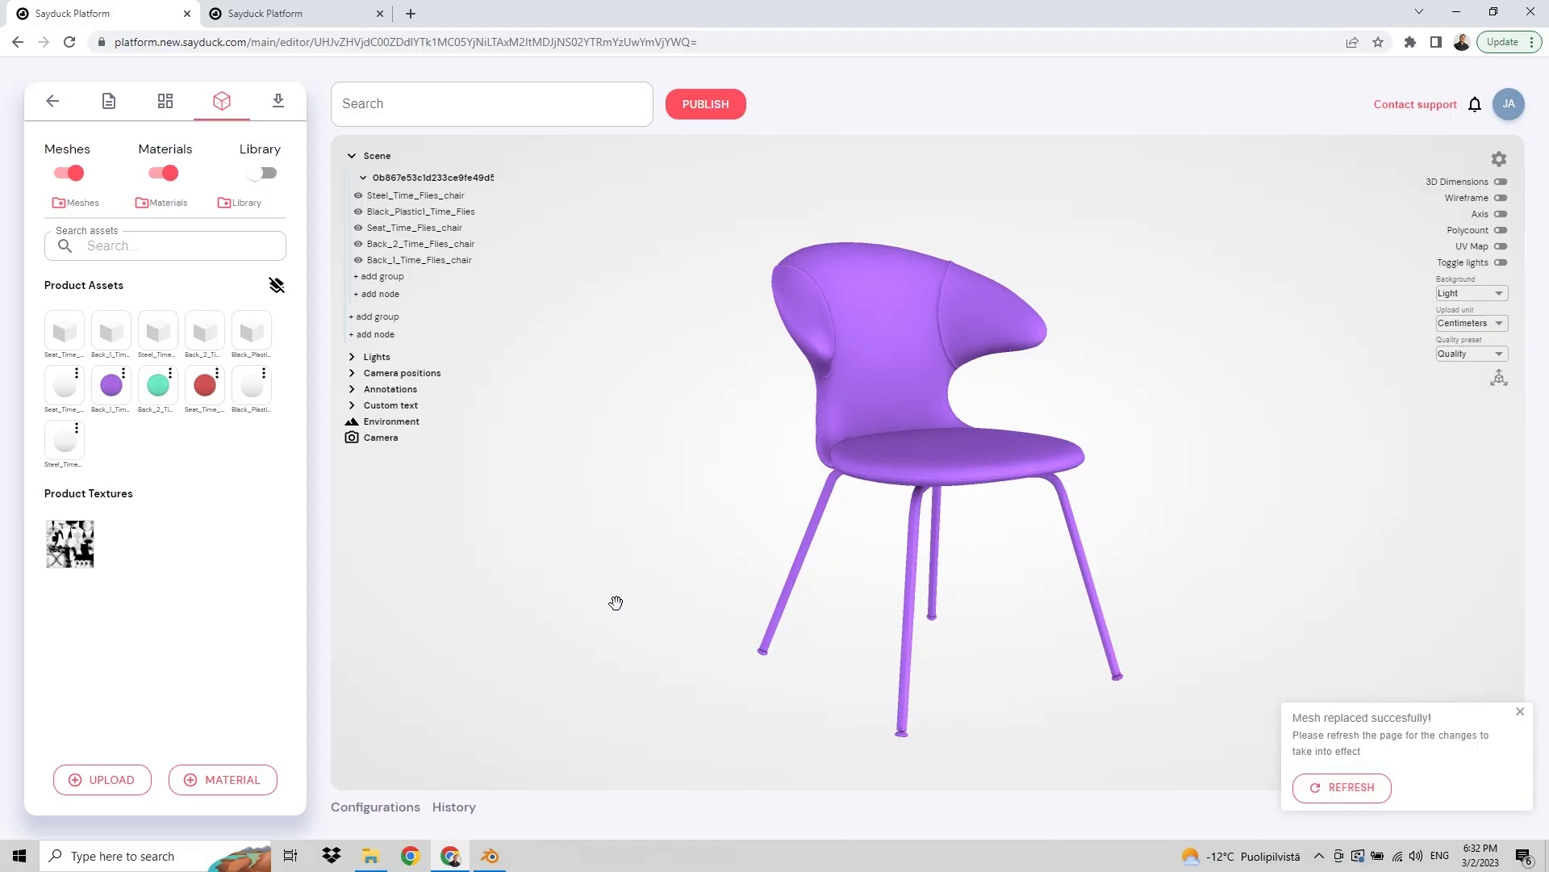
click(1353, 797)
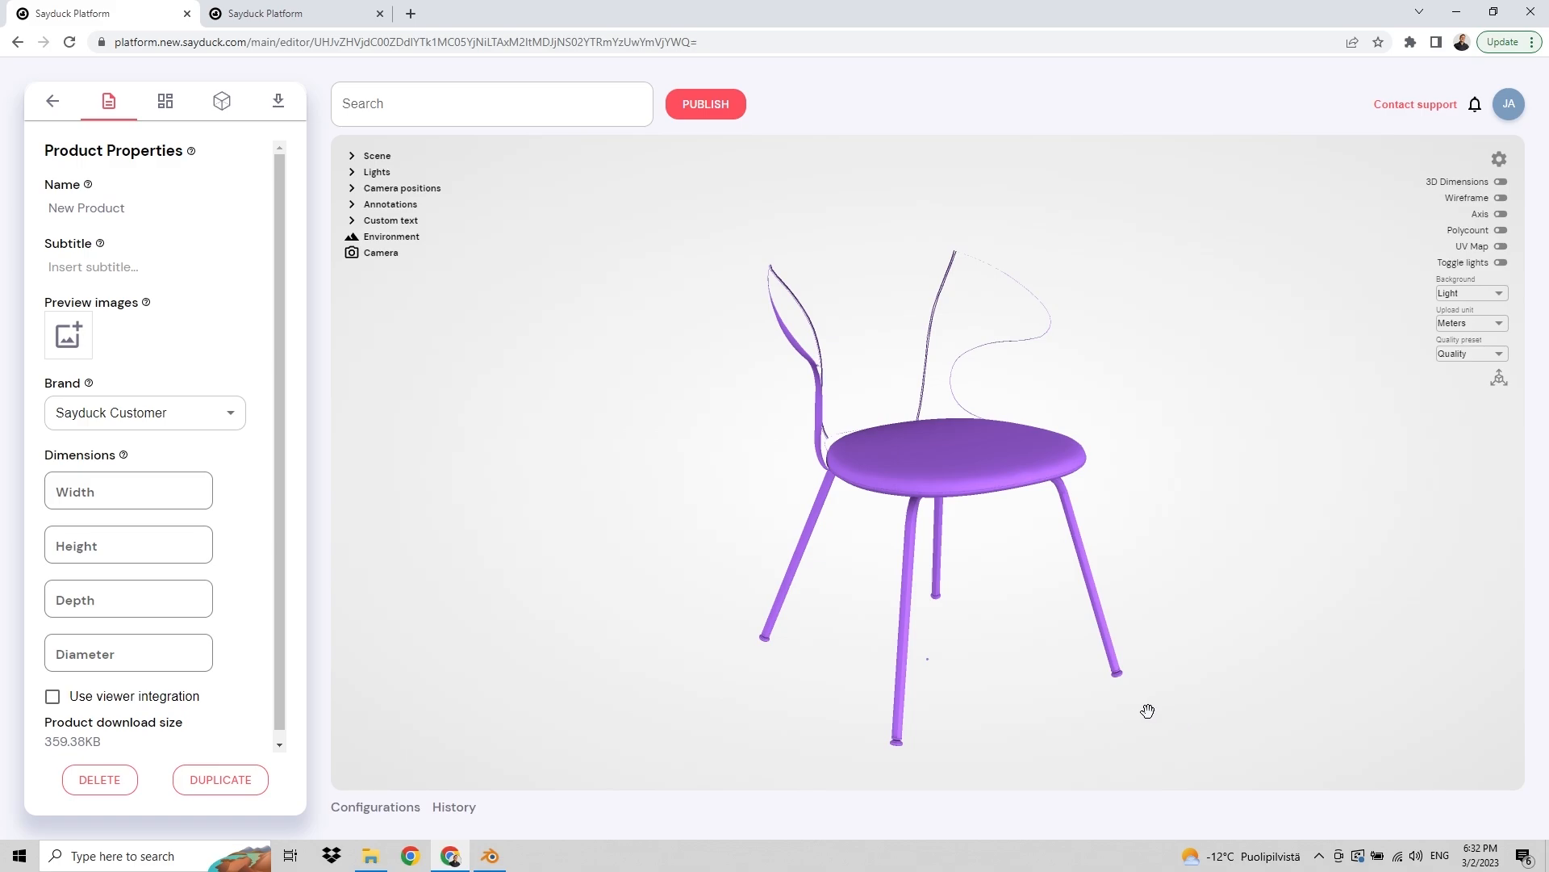
Step: Examine the refreshed chair's backrest from several angles
drag(1059, 707, 973, 688)
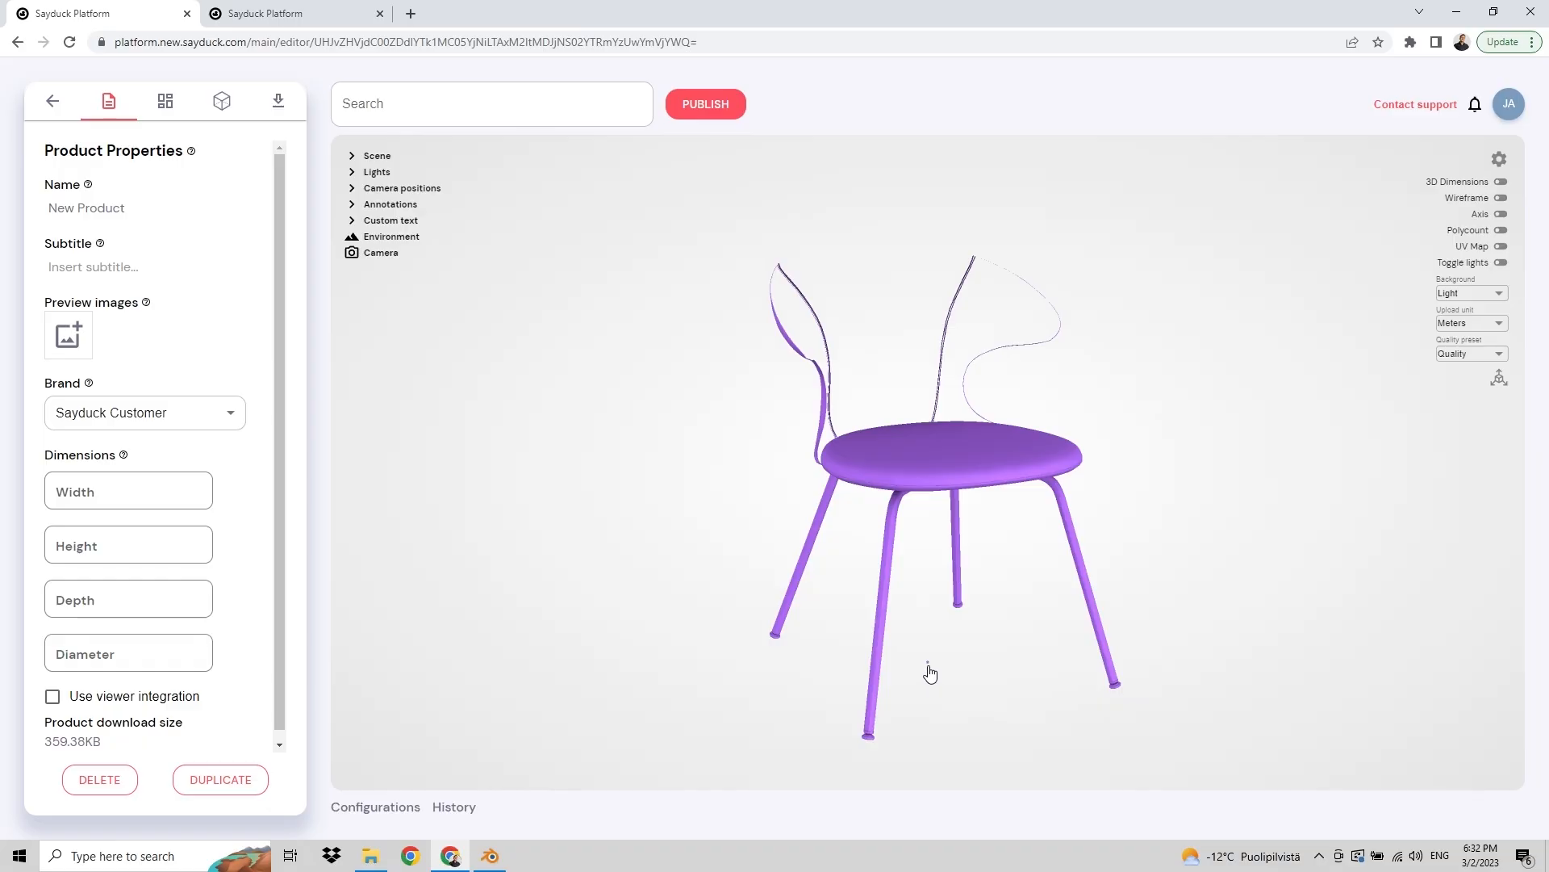
drag(1106, 435, 1227, 476)
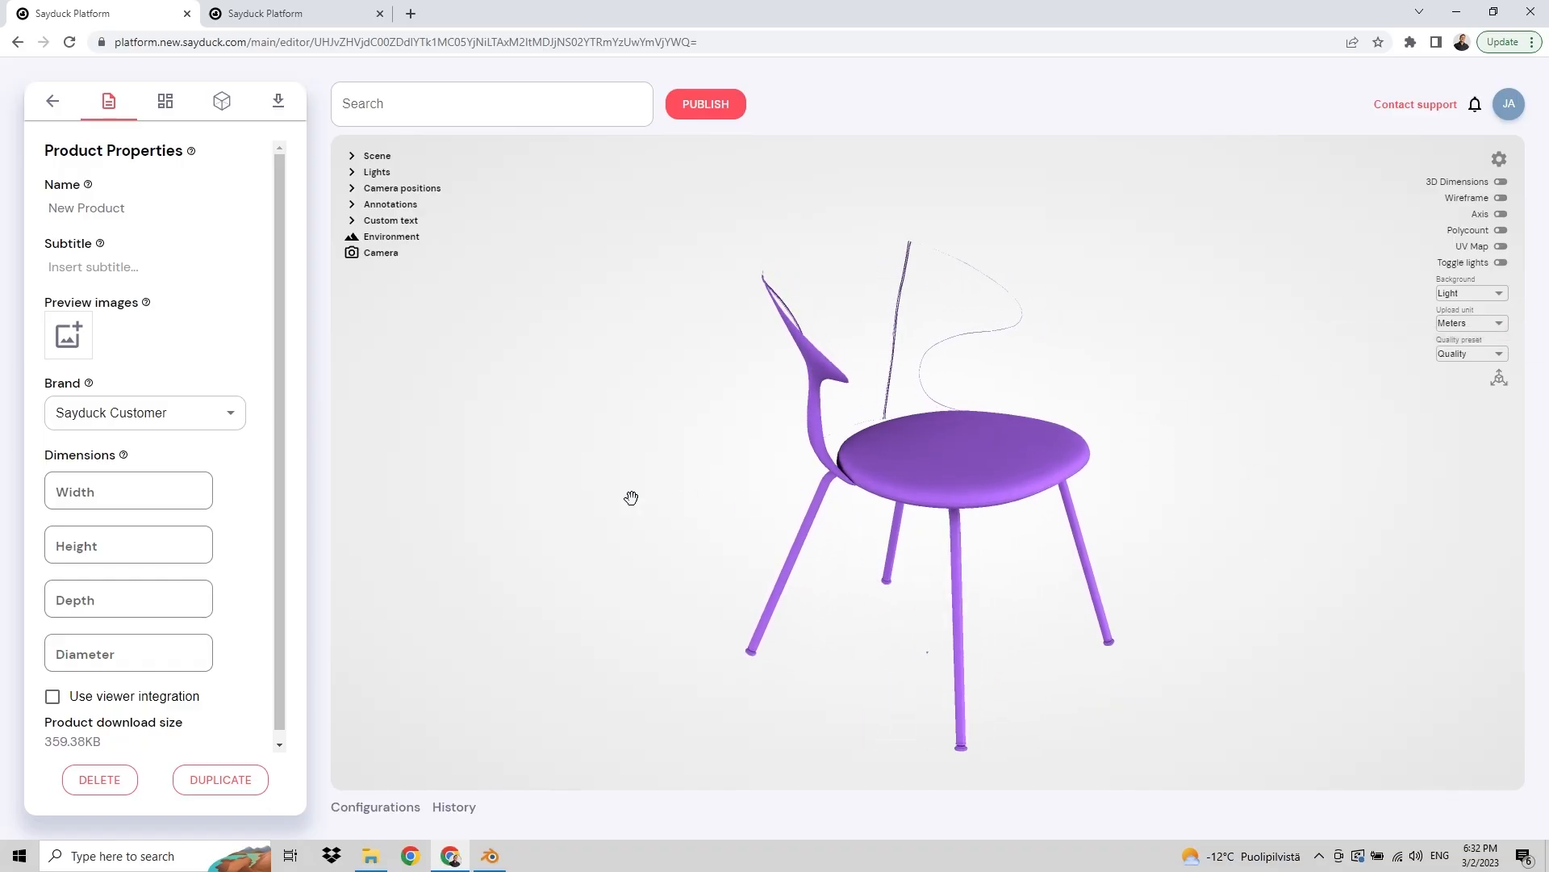
drag(631, 497, 501, 465)
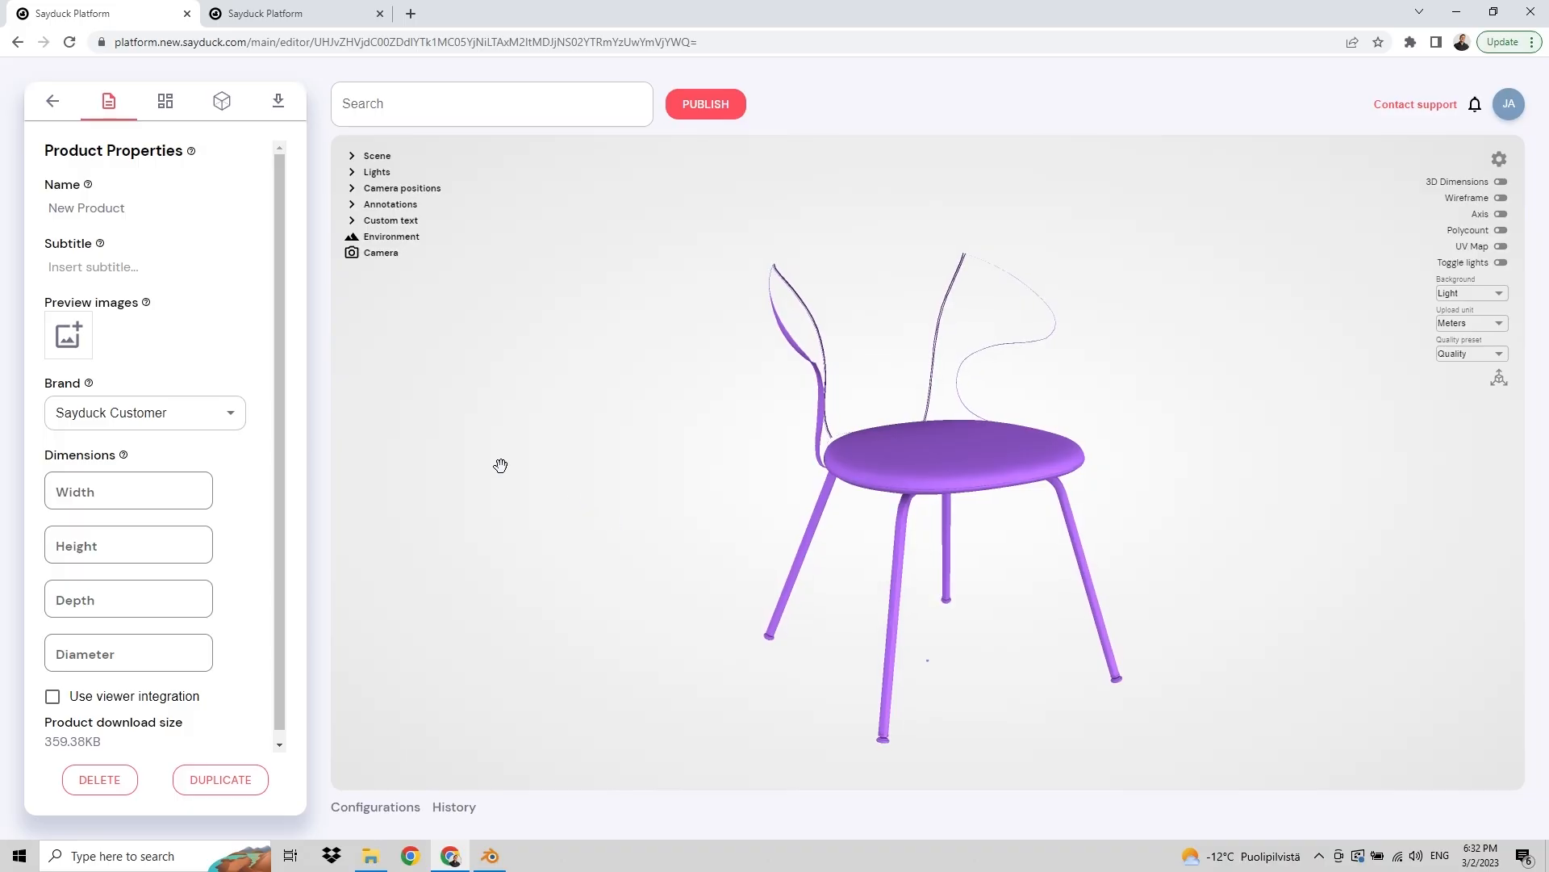
Step: In the second Sayduck tab, upload time_flies.gltf from the glTF-GLB folder
click(297, 16)
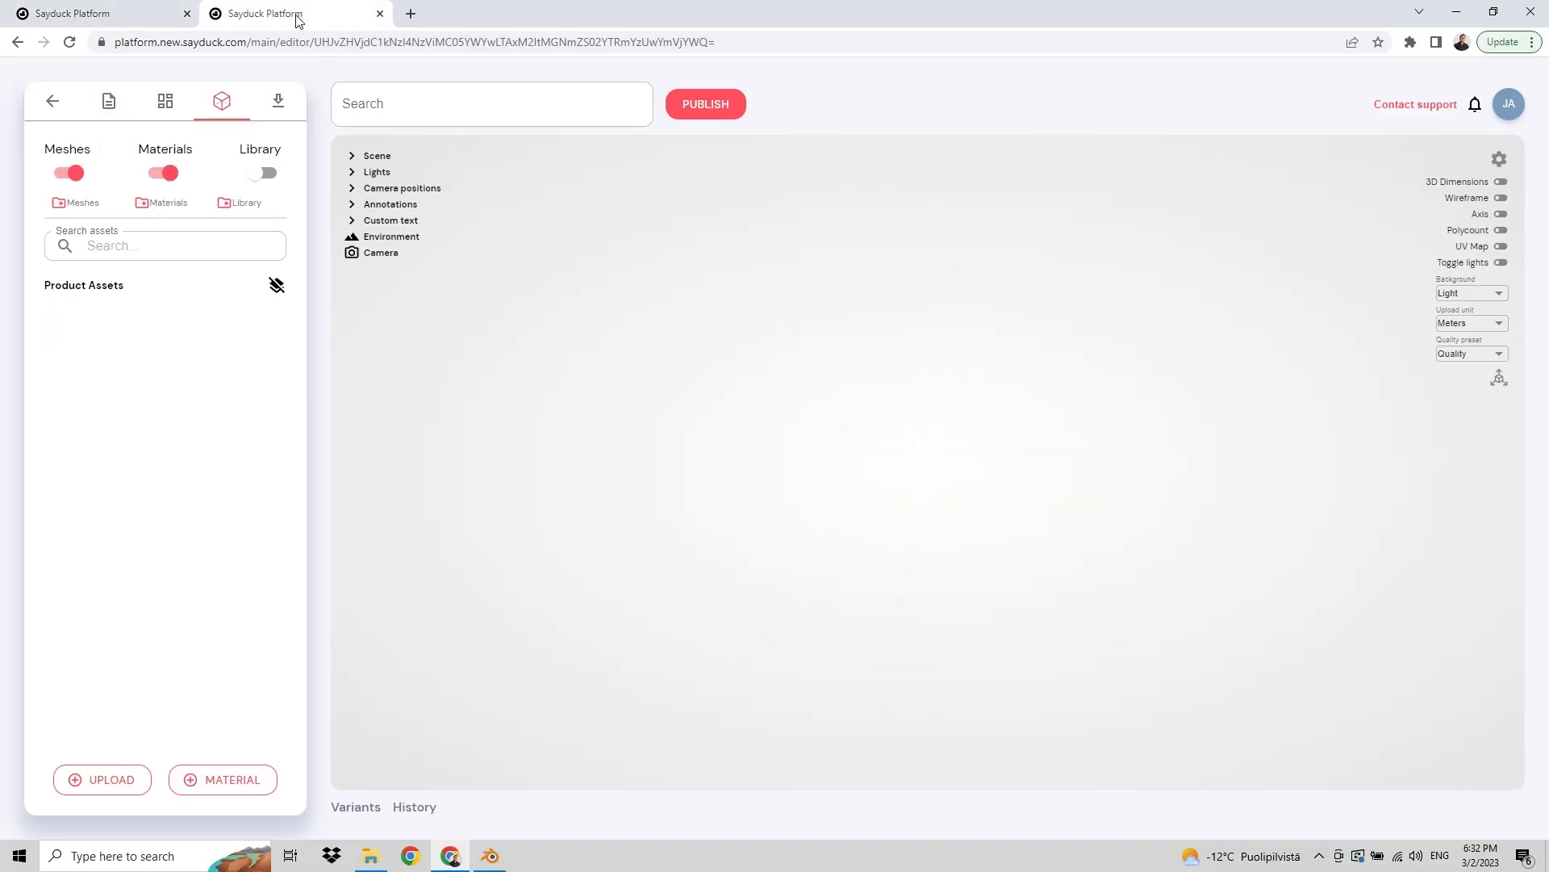
click(370, 855)
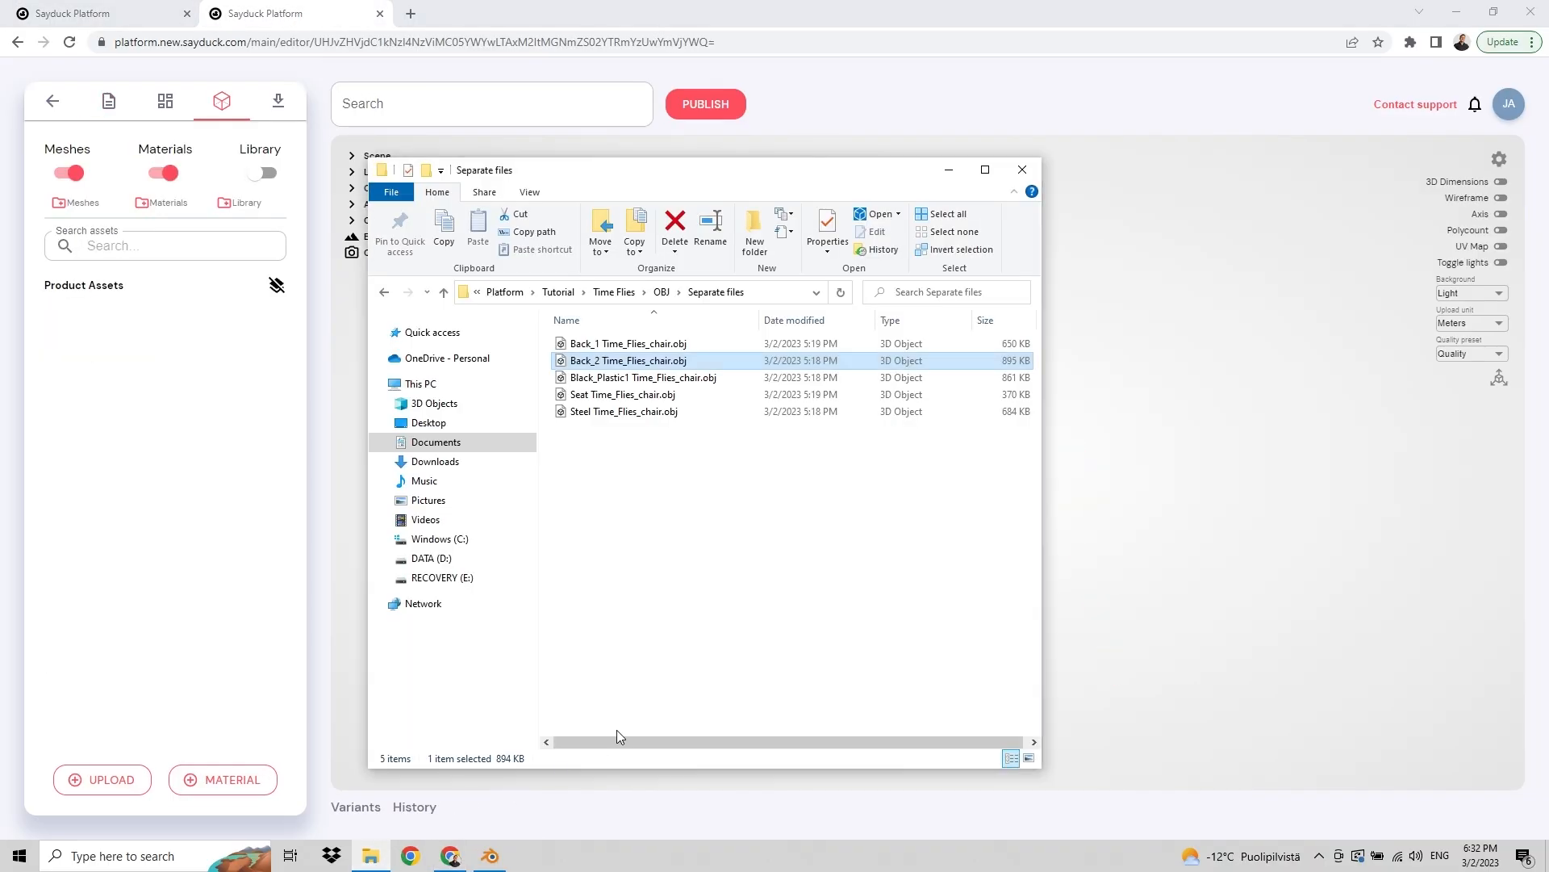
click(614, 292)
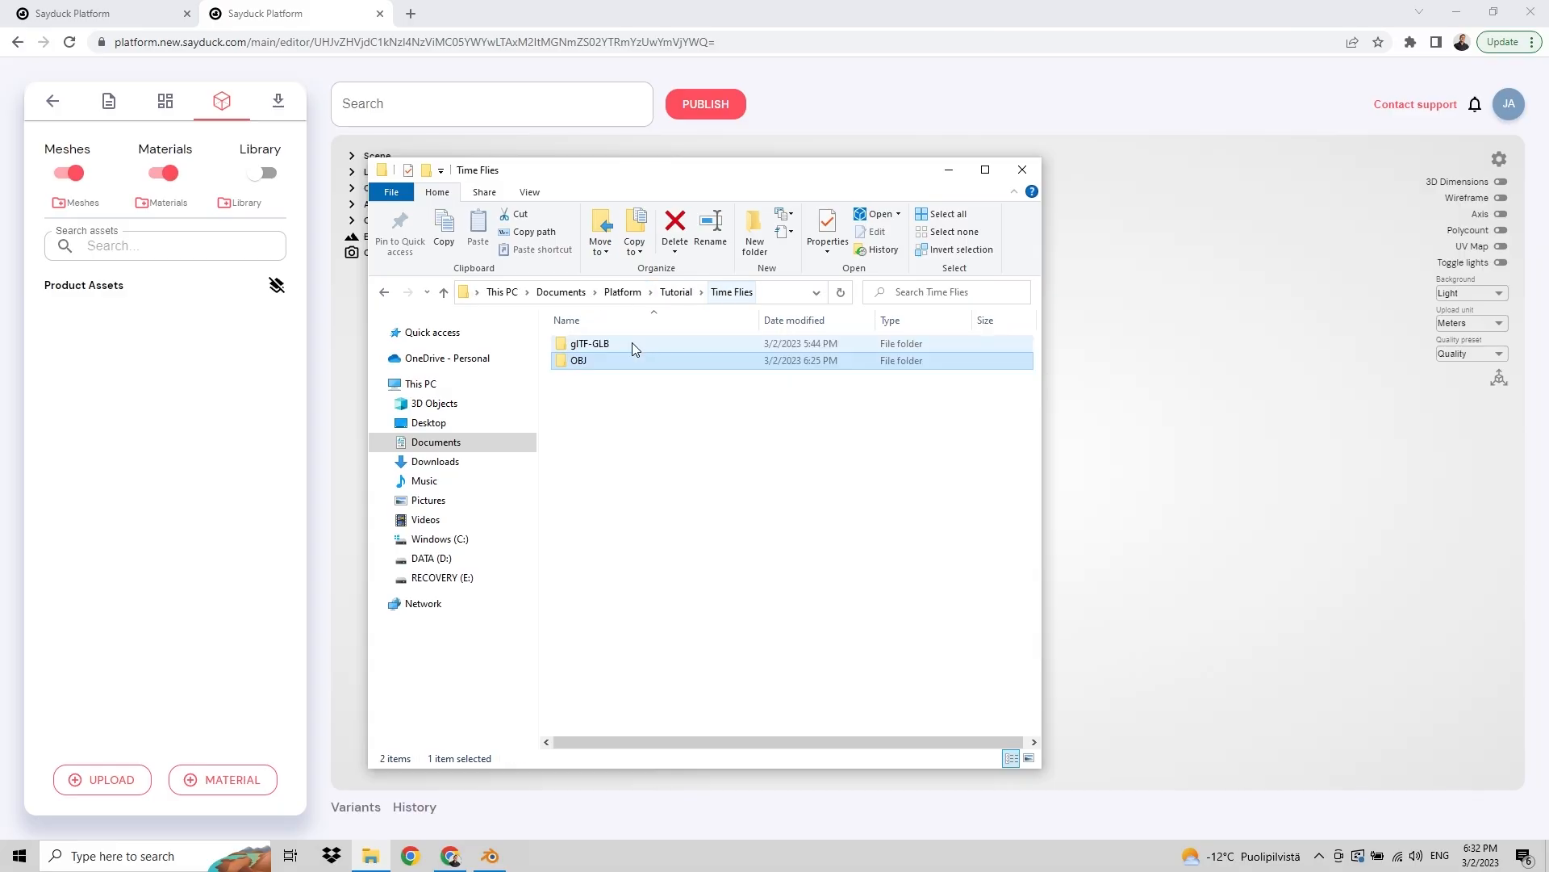
double_click(620, 343)
click(608, 348)
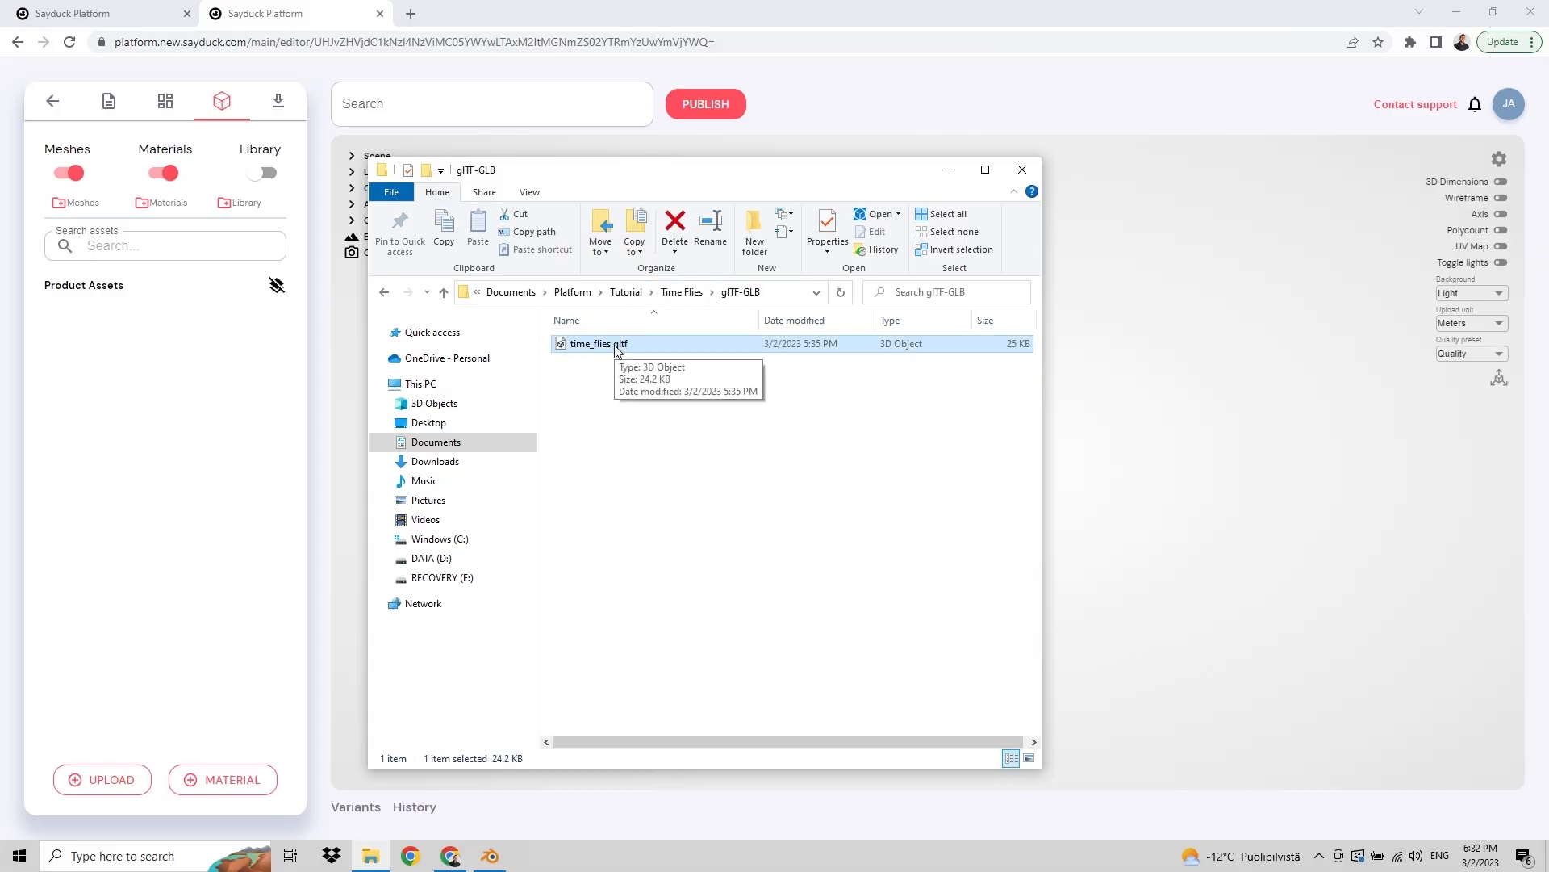
drag(617, 349, 1094, 473)
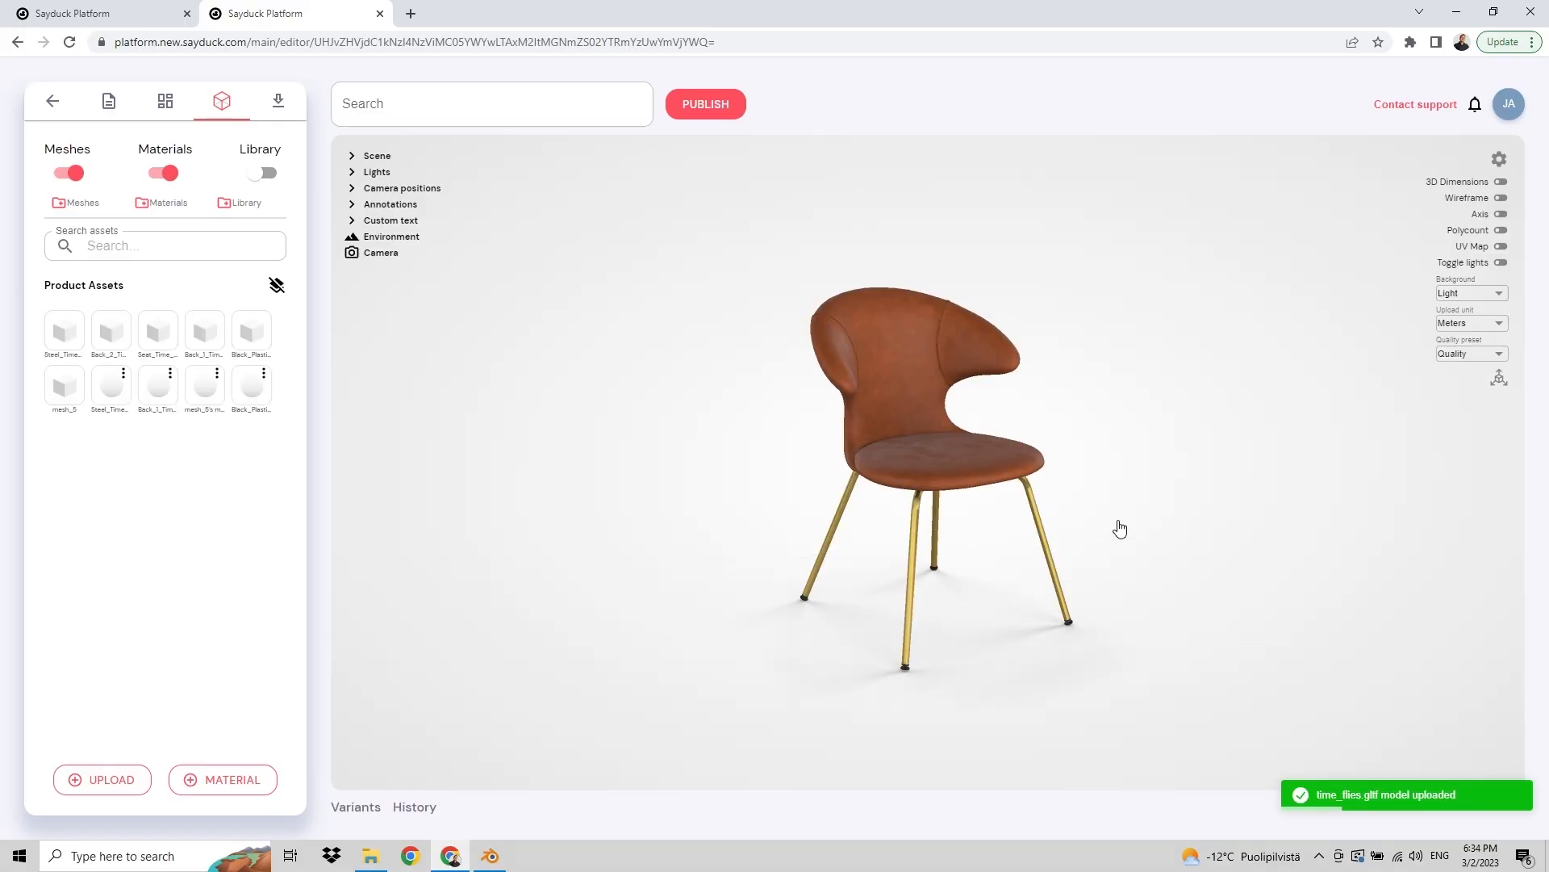
Step: Select the seat to inspect its node properties
drag(1093, 485, 1070, 484)
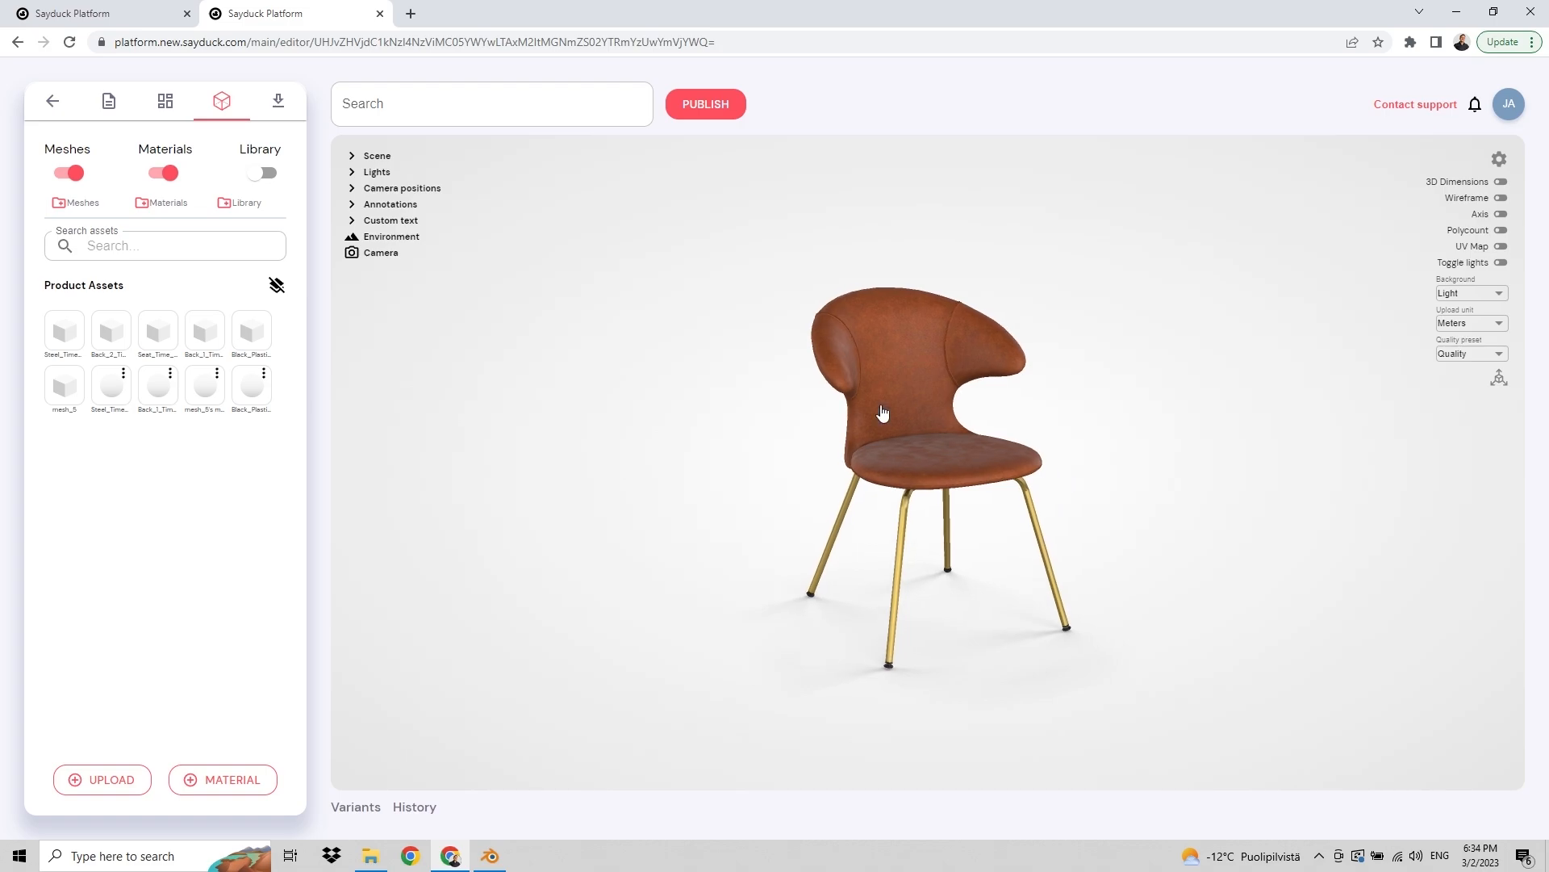
click(890, 484)
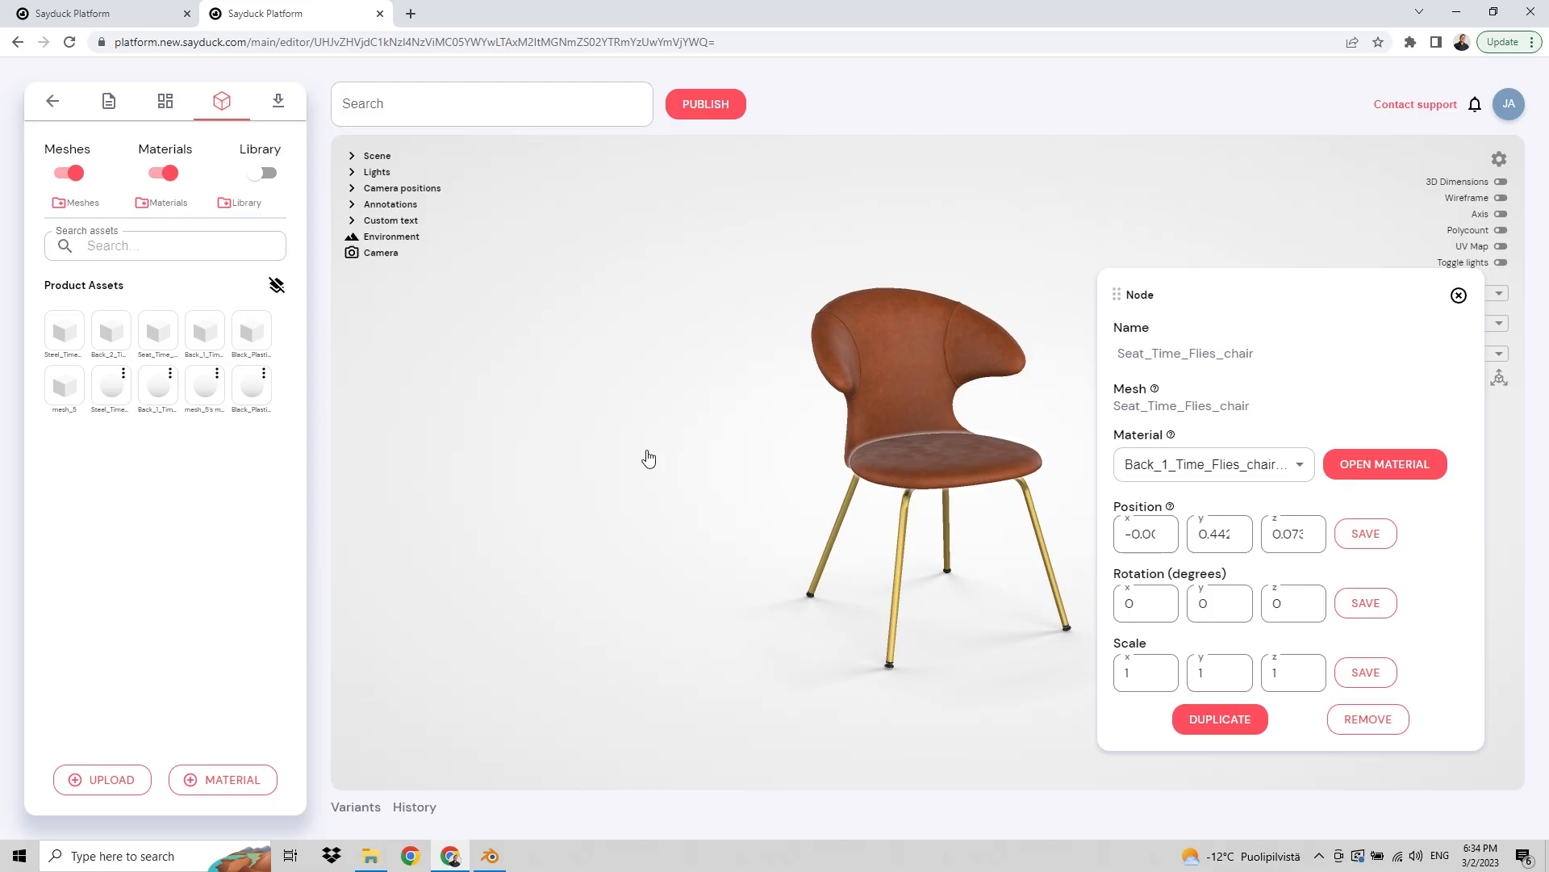
drag(649, 458, 664, 456)
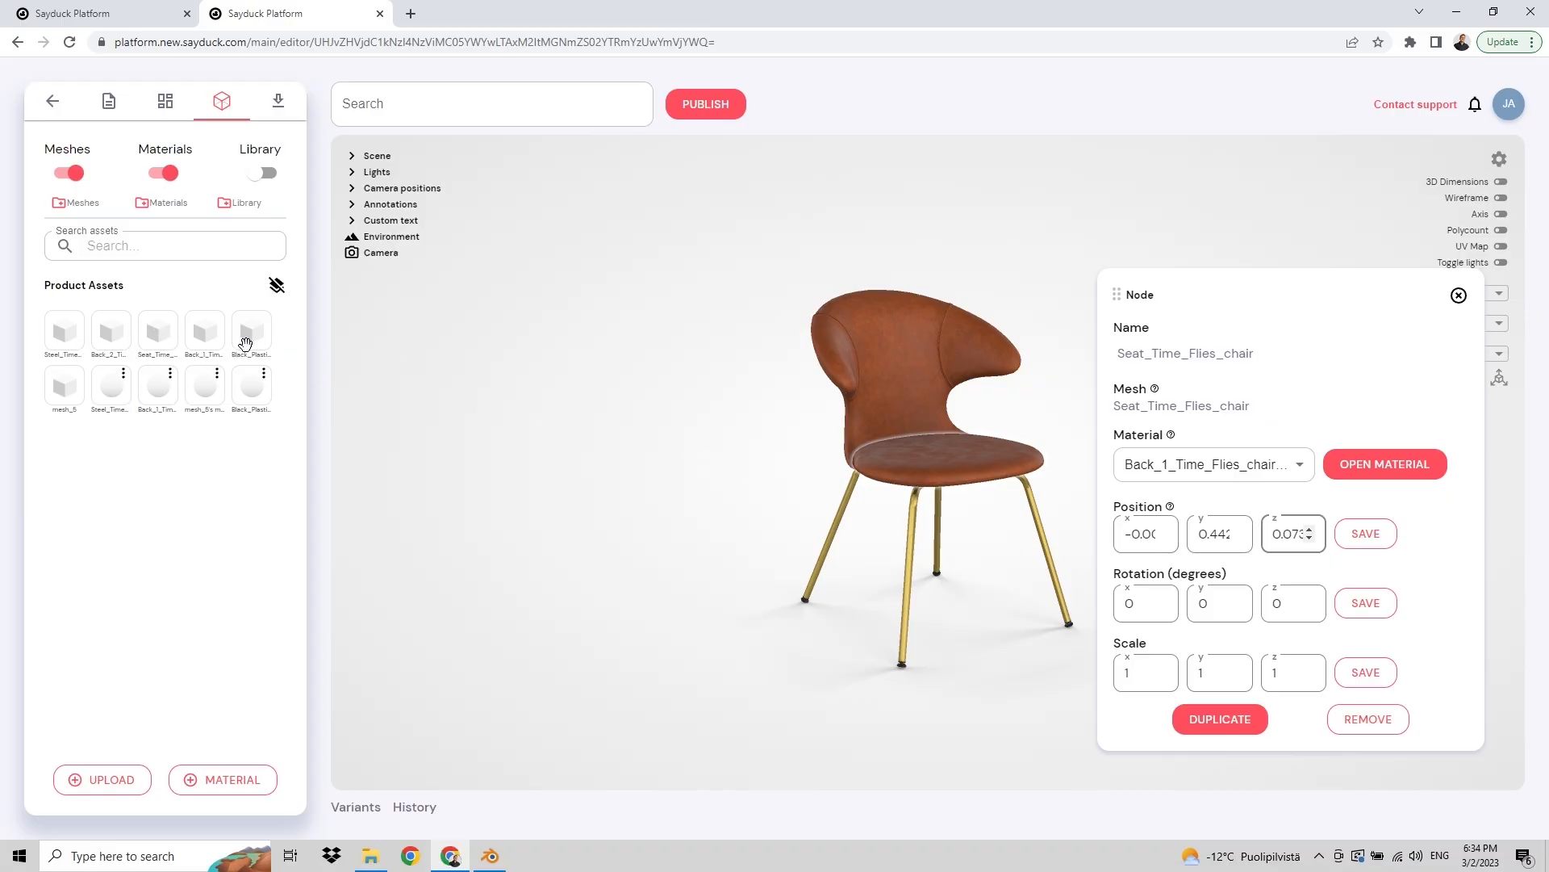
Step: Drop the Seat mesh into the scene and remove the added seat node
drag(149, 335, 657, 488)
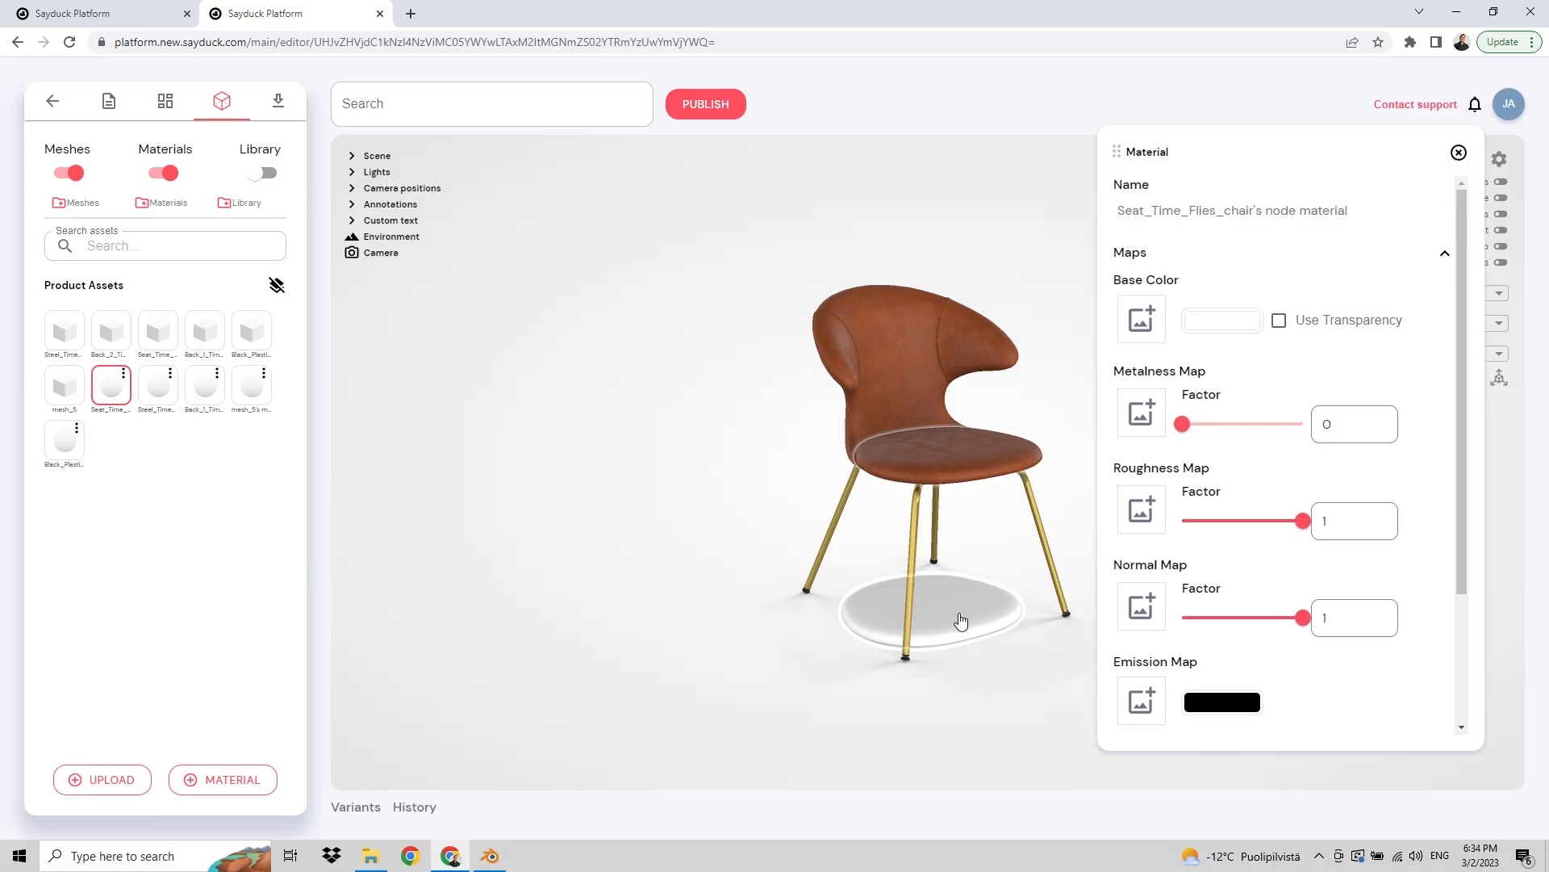
click(960, 619)
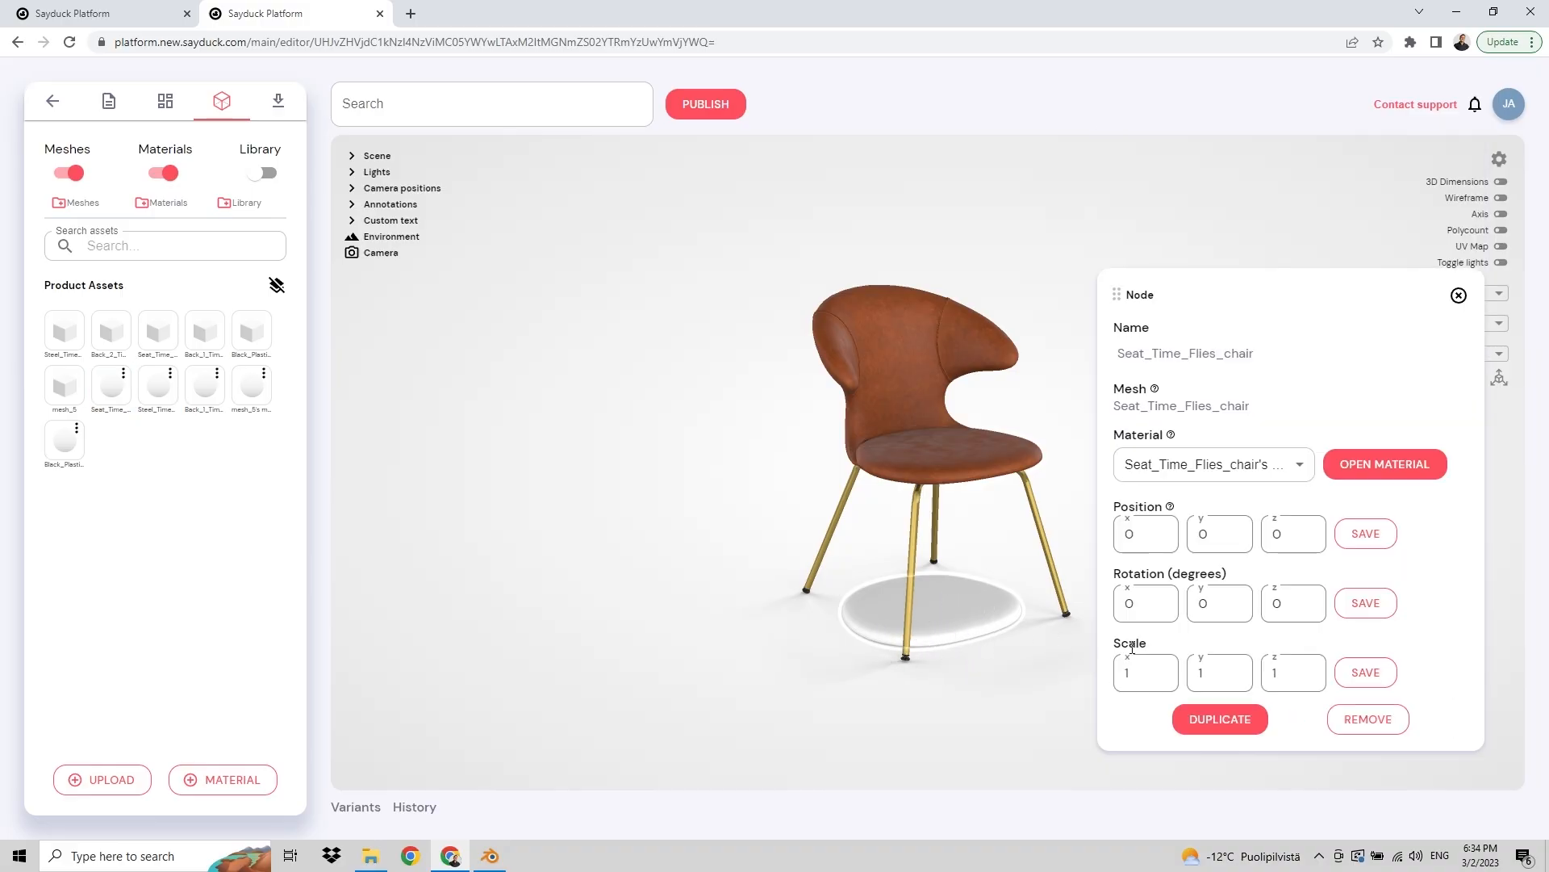
click(1389, 721)
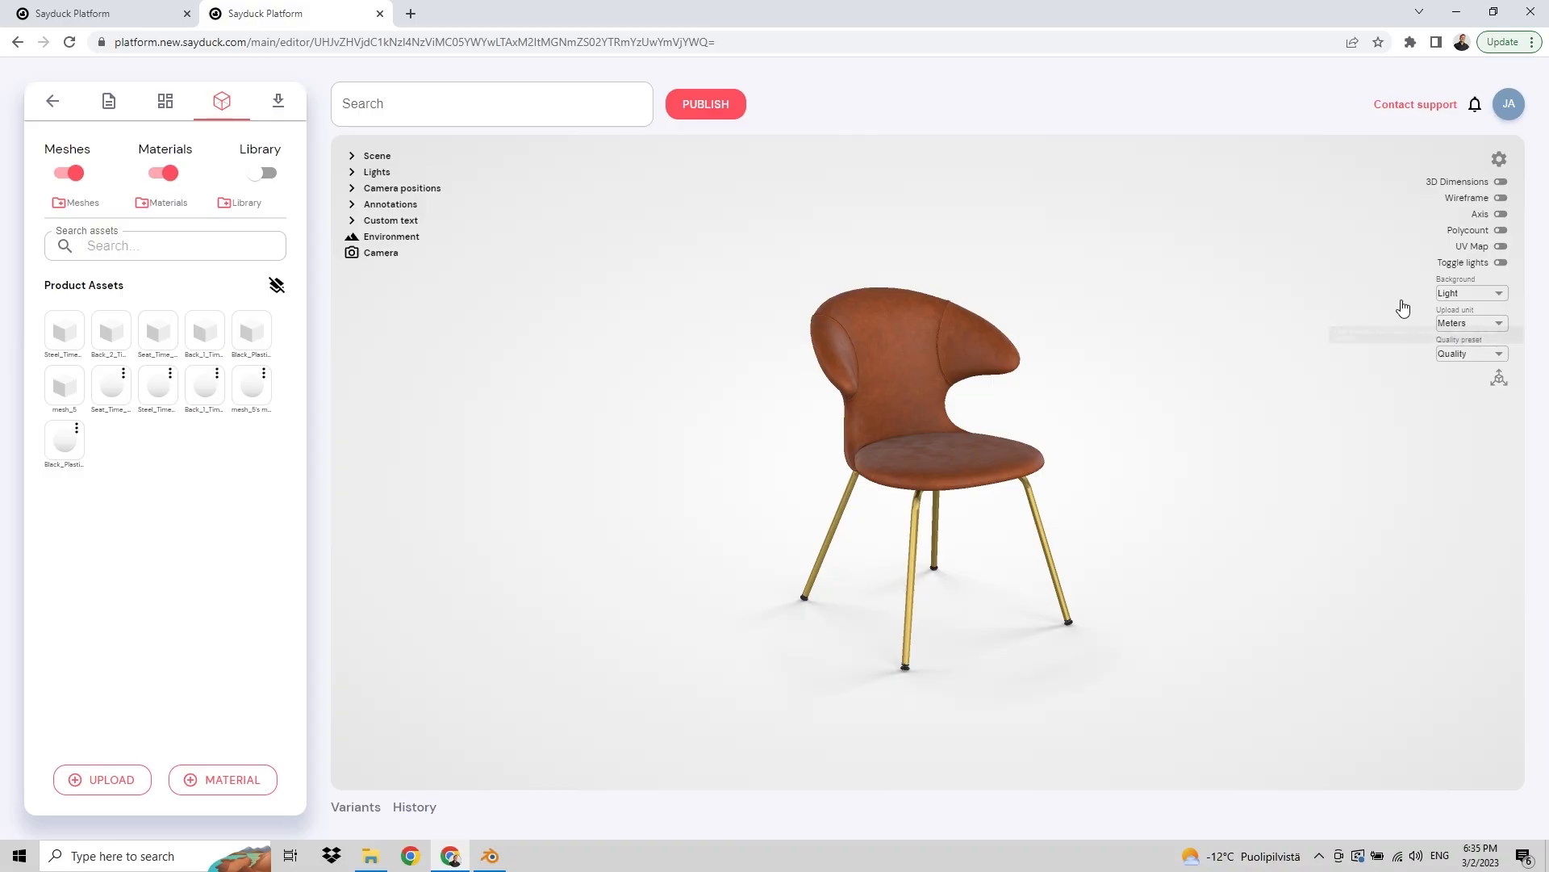
Step: Turn on the 3D Dimensions overlay
click(1499, 183)
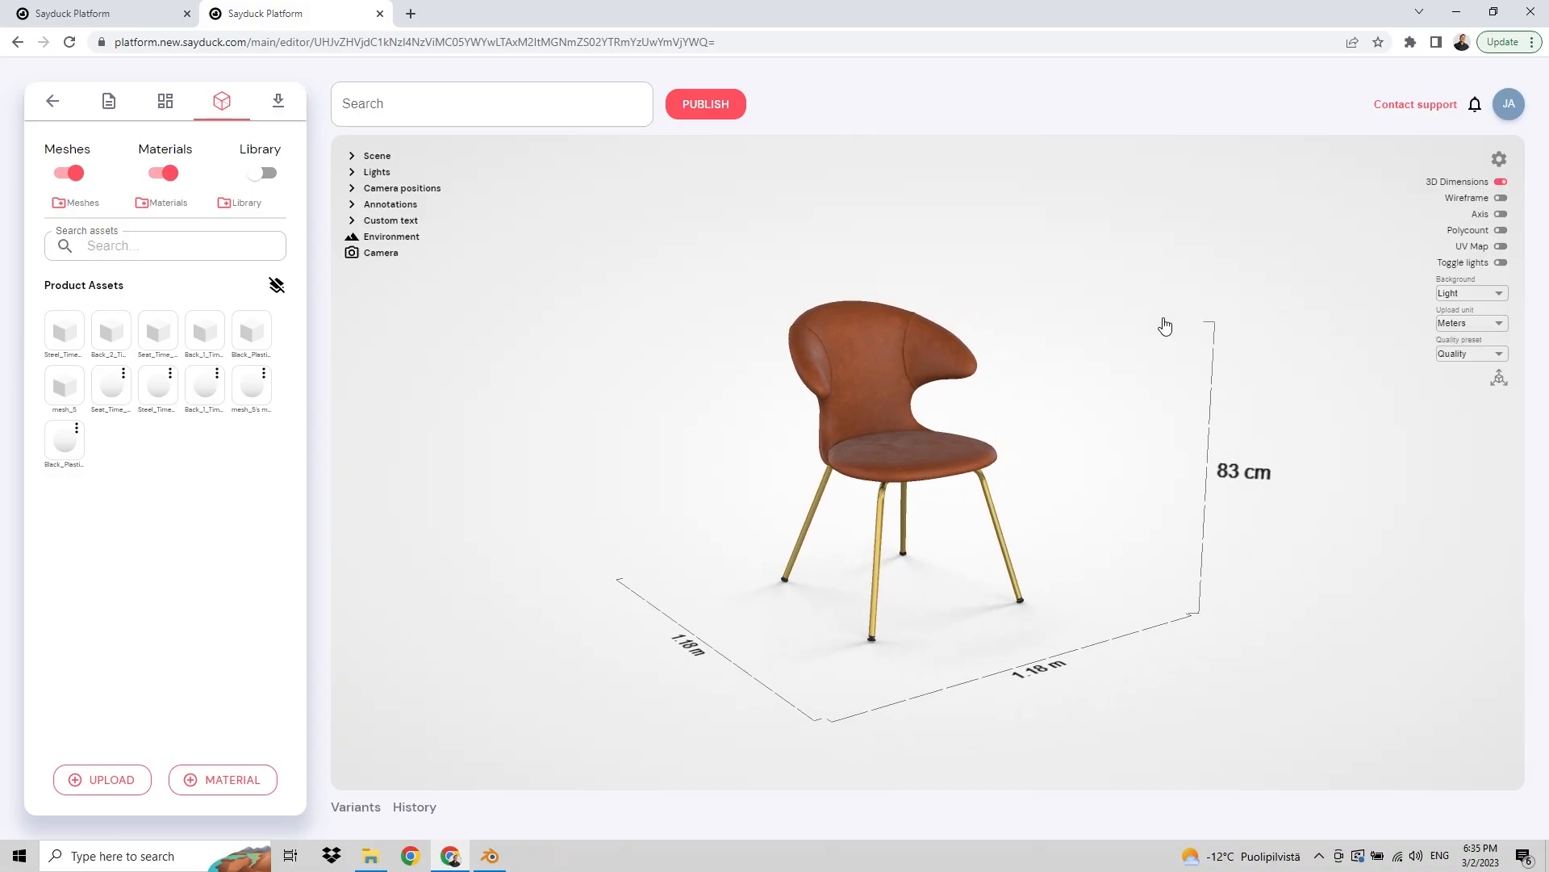